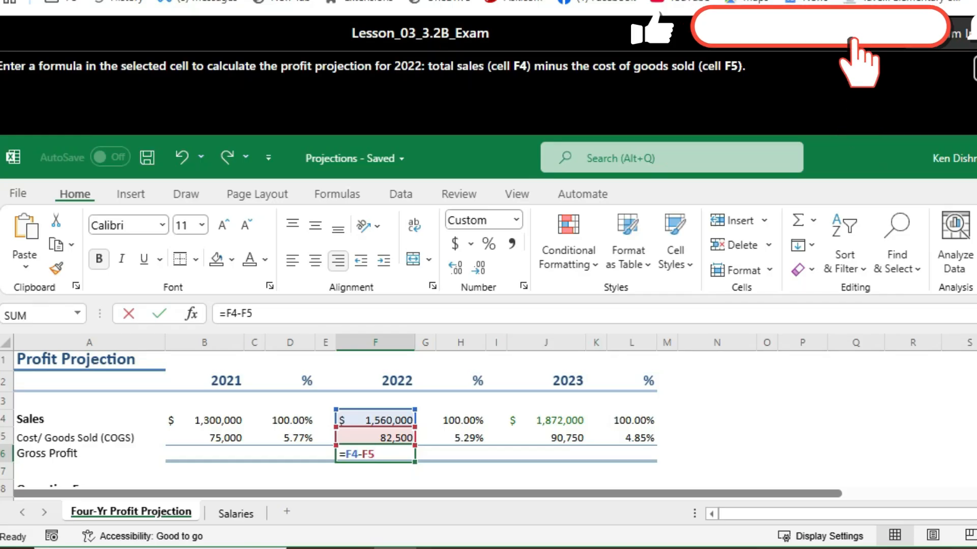
Step: Commit the formula =F4-F5 in cell F6 and continue to the next question
key(Return)
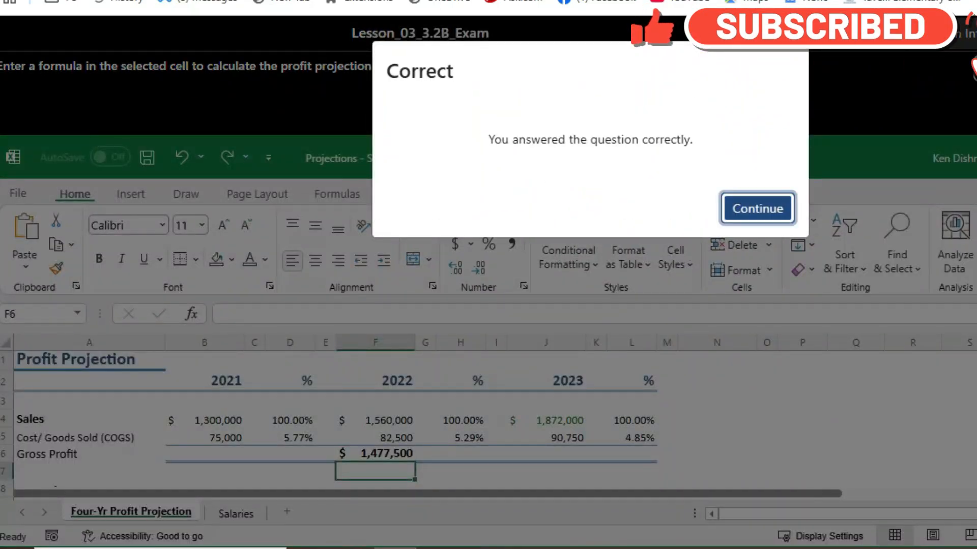
key(Return)
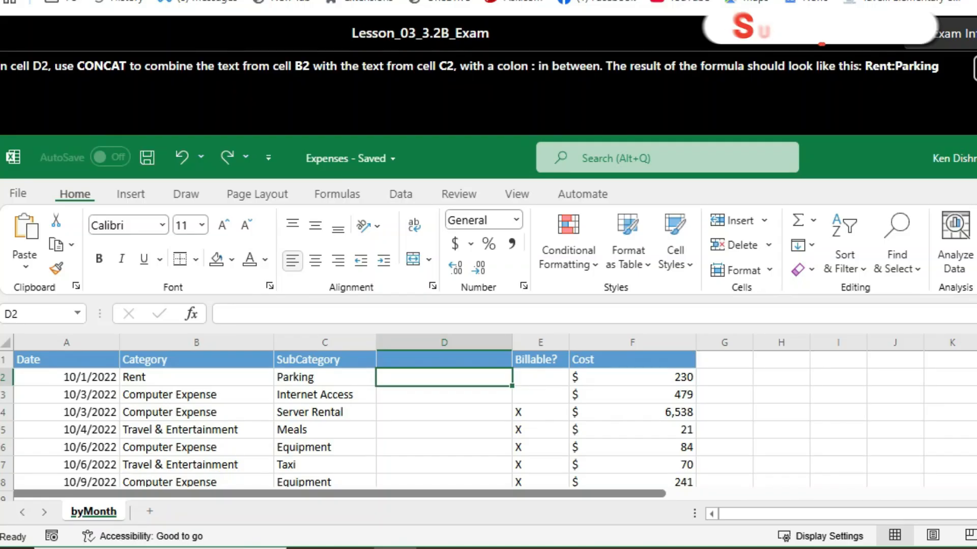
Step: Start a CONCAT formula in cell D2 and bring up its function arguments
text(=)
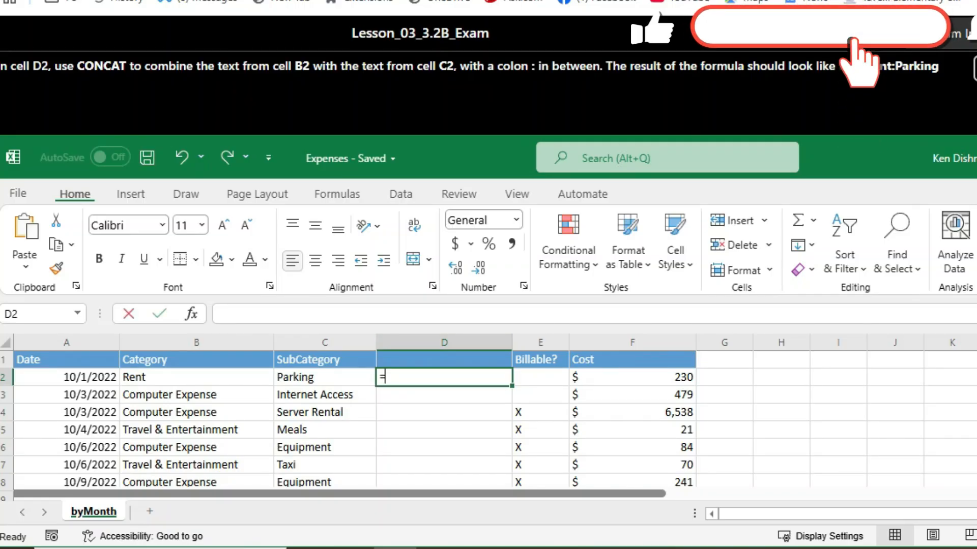
text(CAN)
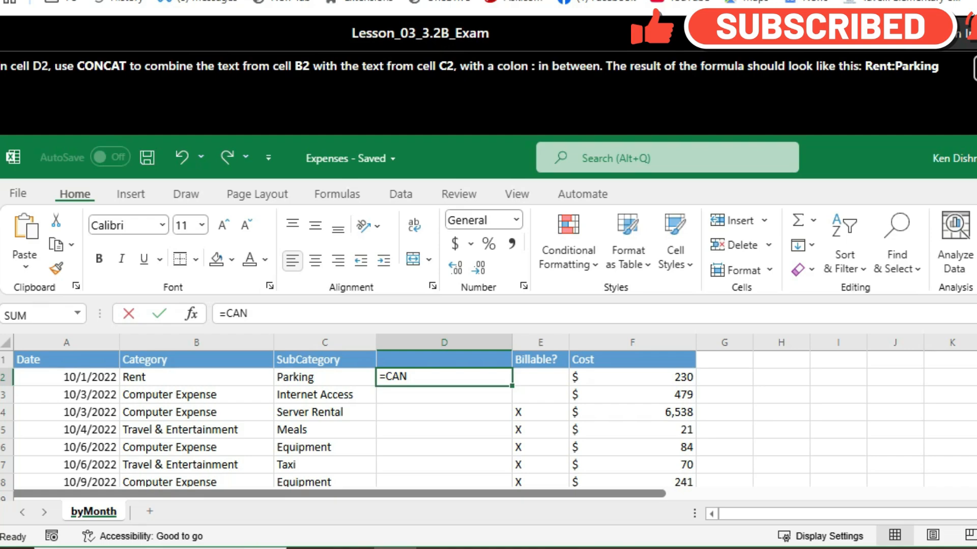
key(BackSpace)
key(BackSpace)
text(O)
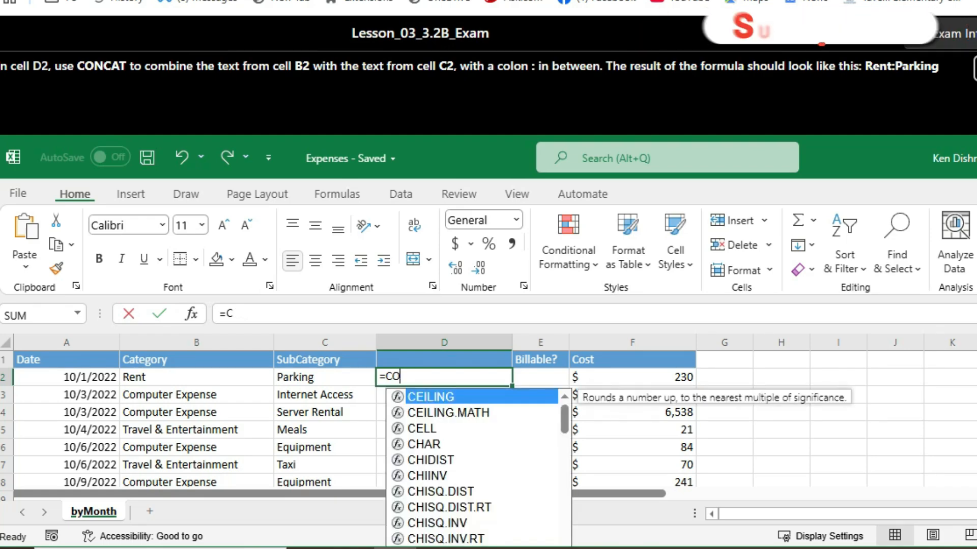
text(NCAT)
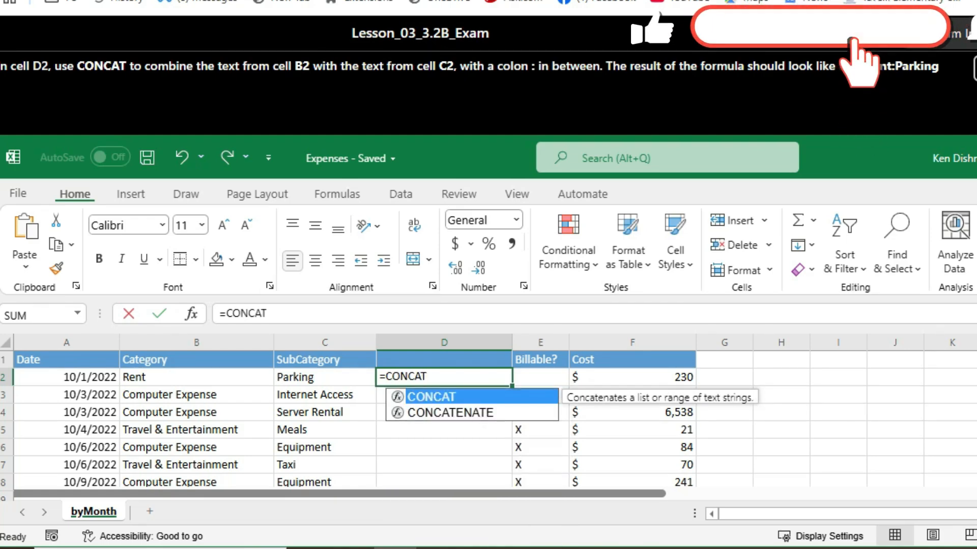
text(()
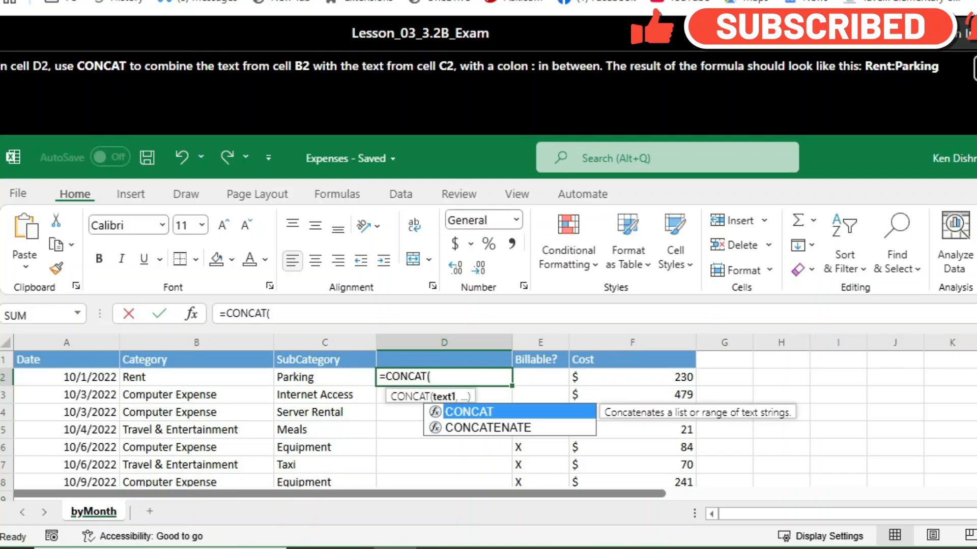
key(ctrl+a)
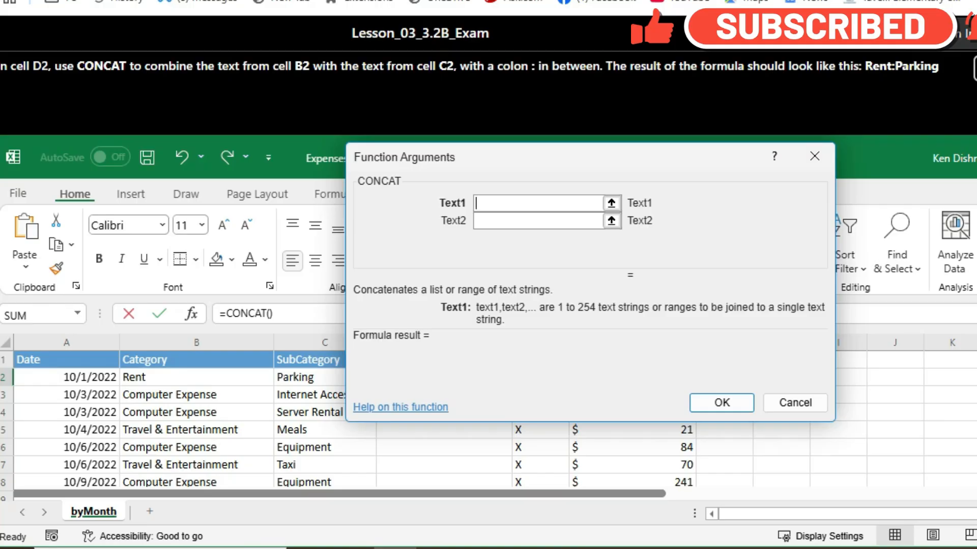
Step: Set the CONCAT arguments to B2, ":" and C2, confirm the formula, and continue to the next question
drag(407, 157, 574, 125)
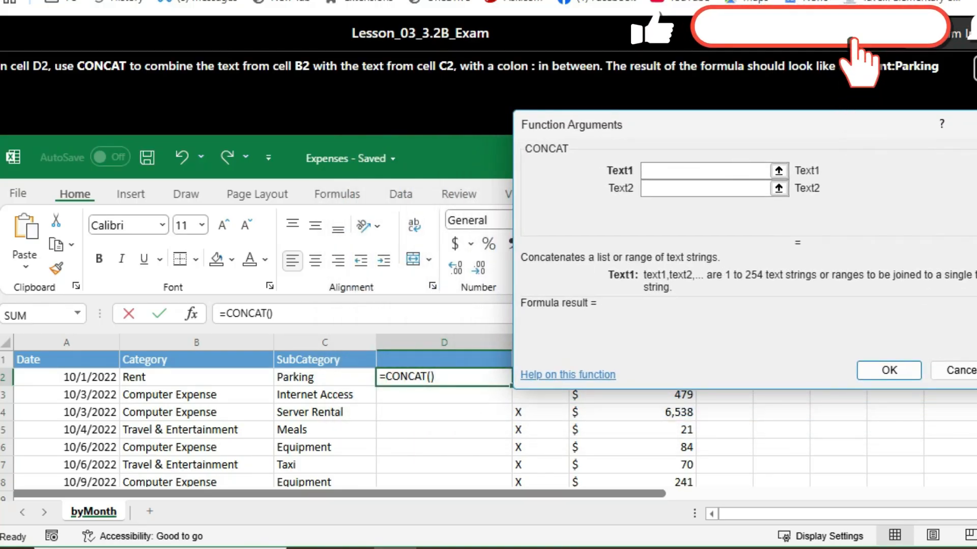
click(196, 377)
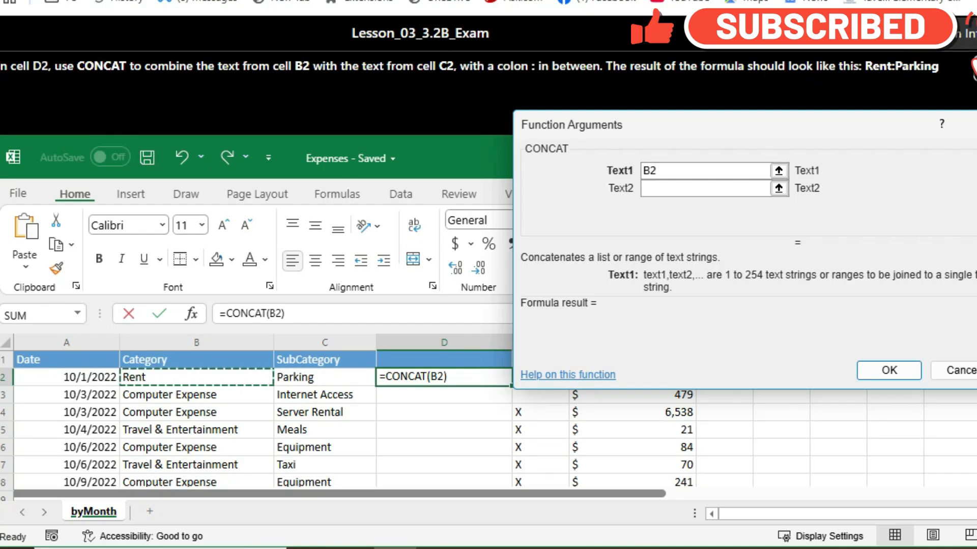
click(704, 188)
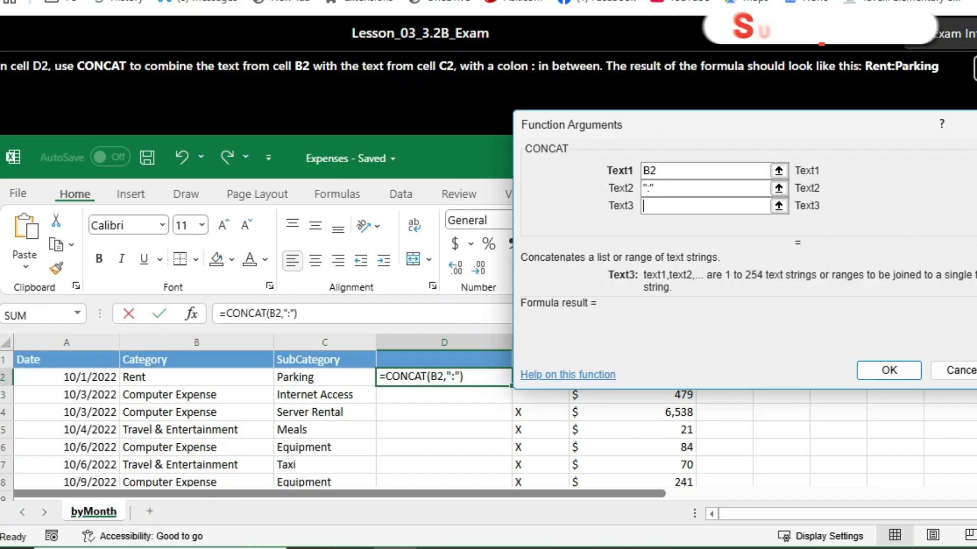
key(Tab)
text(C2)
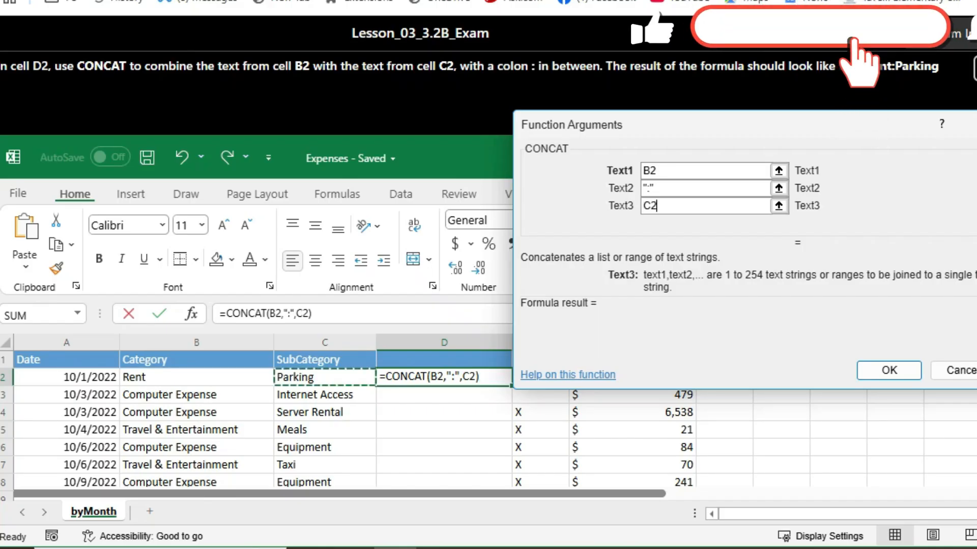
key(Return)
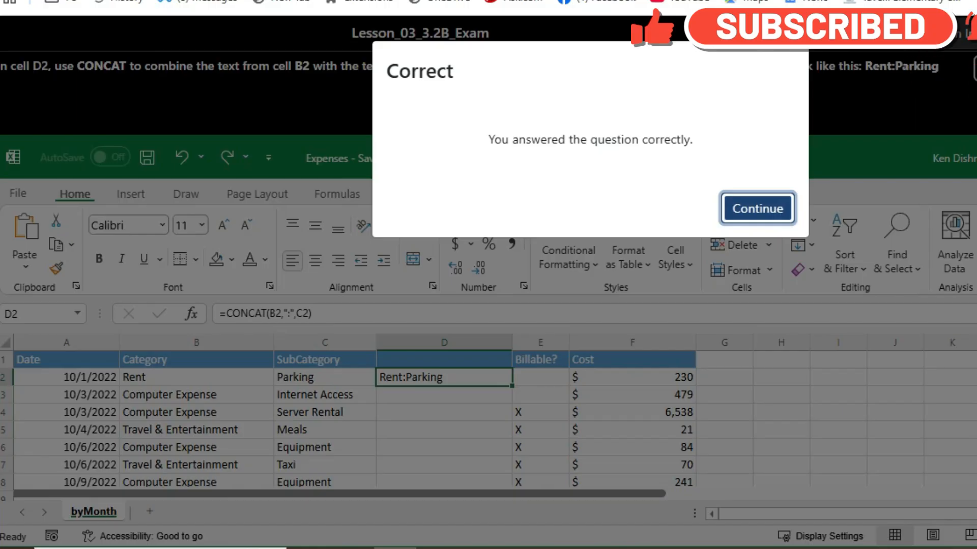
key(Return)
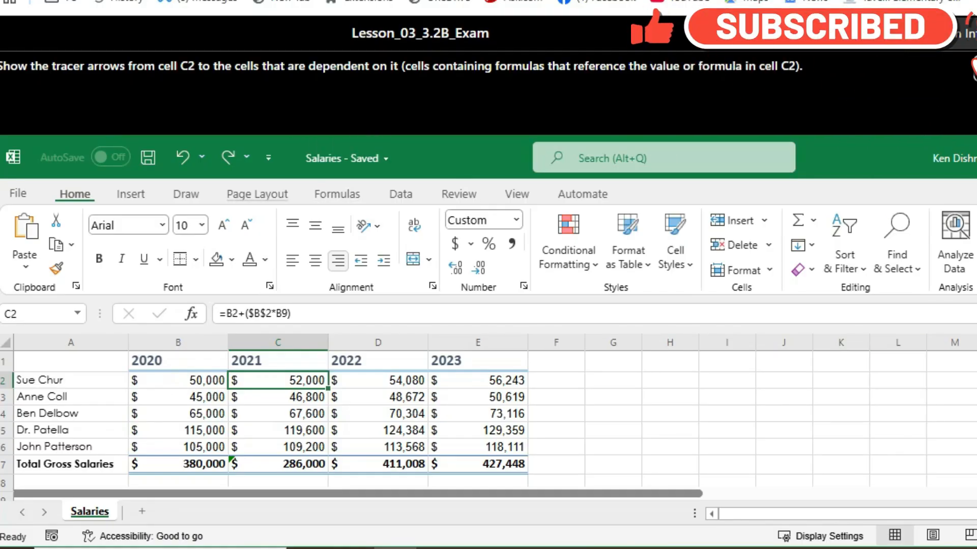
Step: Try to answer the tracer arrow question by tracing the precedents of cell C2
click(337, 194)
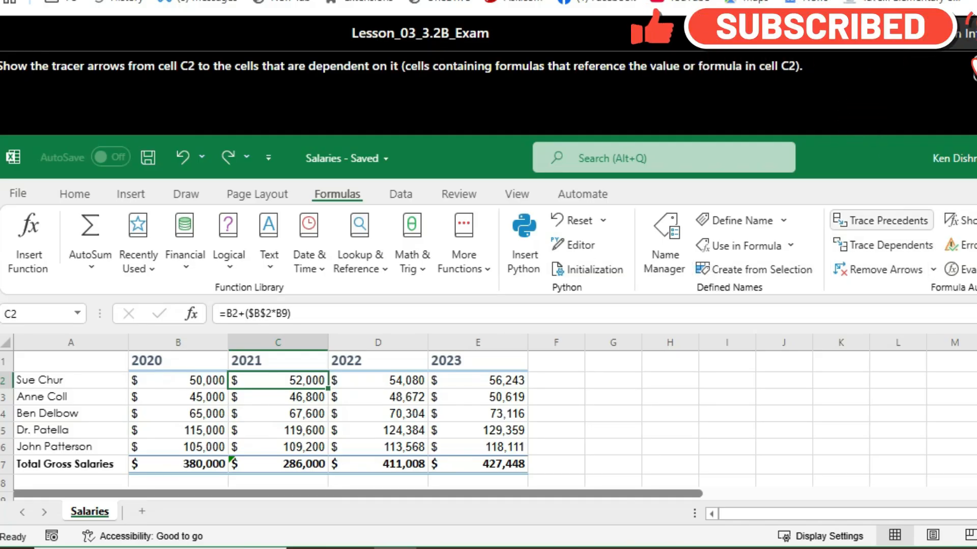
click(881, 220)
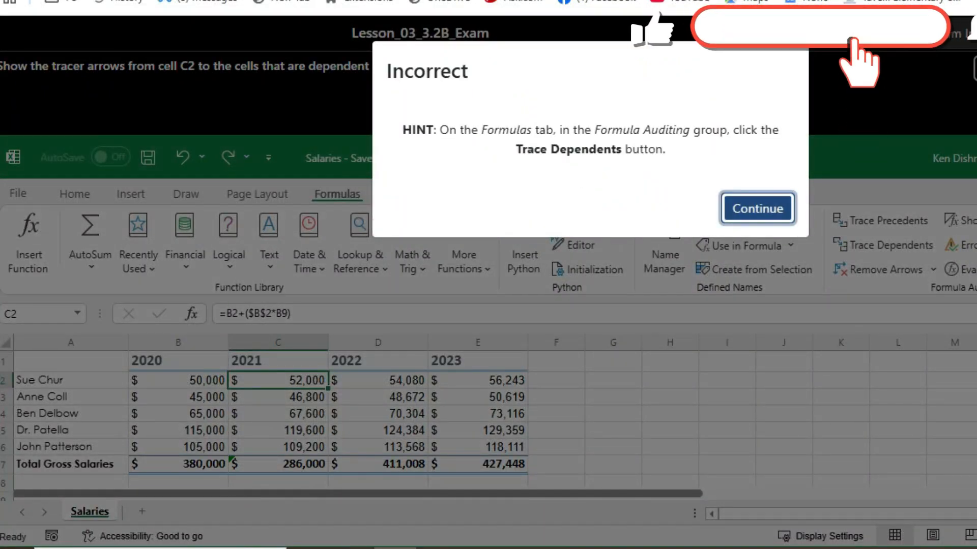
key(Return)
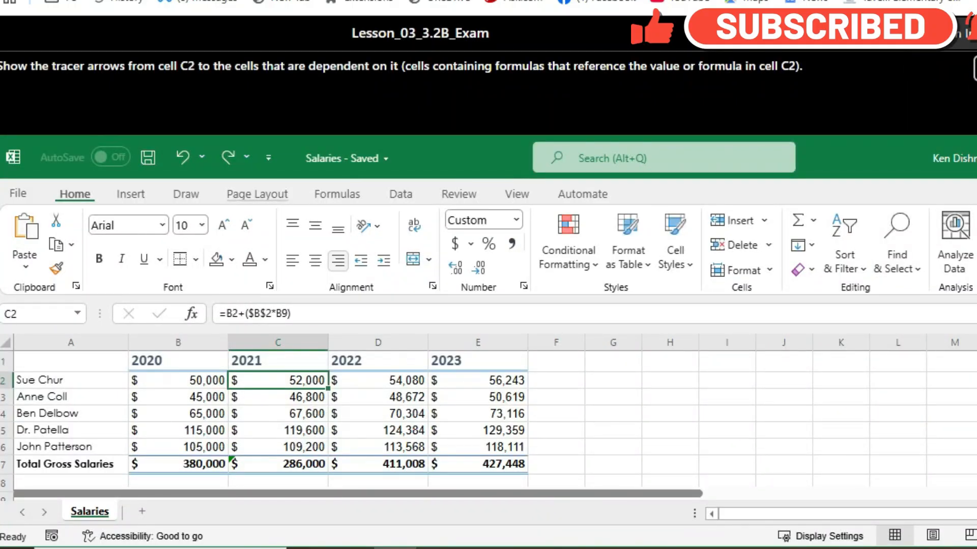
Step: Show the tracer arrows from cell C2 to its dependent cells and continue to the next question
click(337, 194)
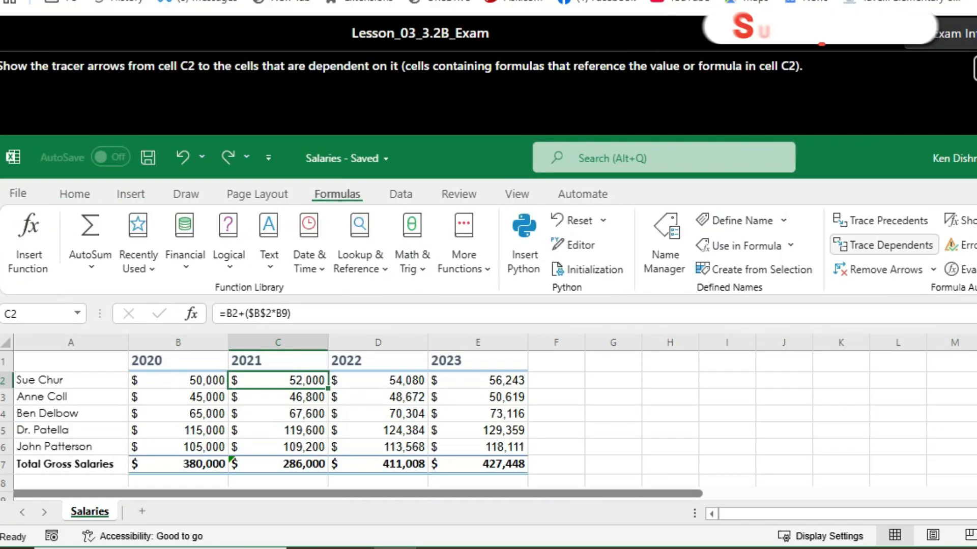
click(883, 245)
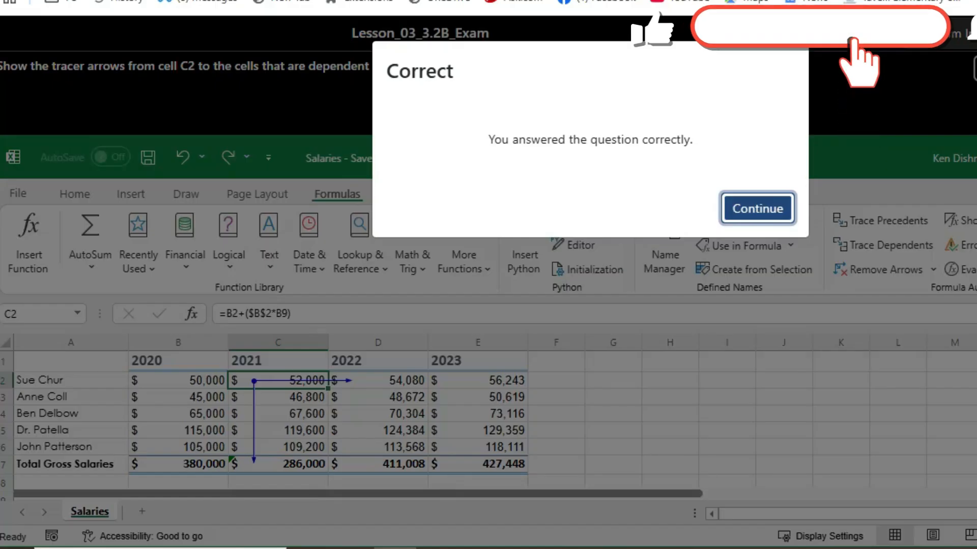
key(Return)
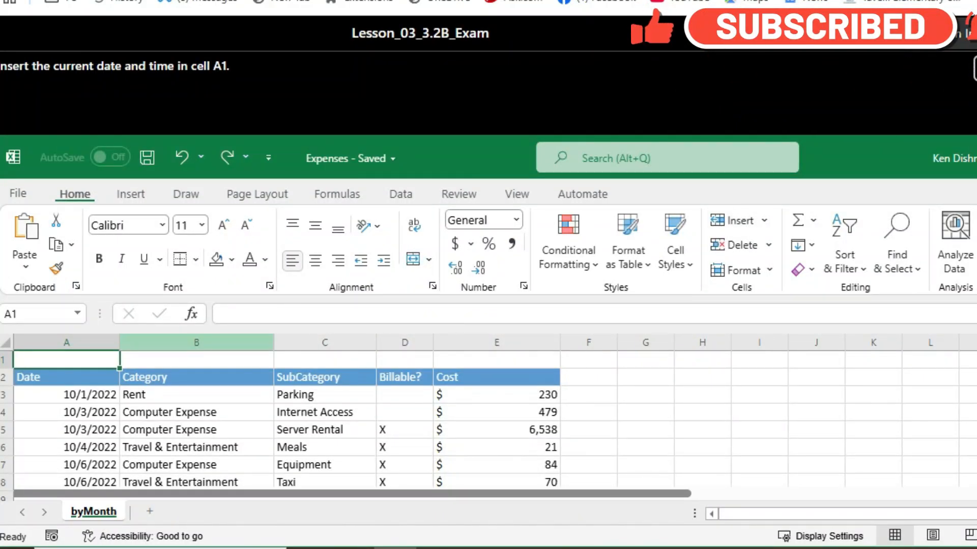
Step: Try to answer the date and time question with the TODAY function in cell A1
text(=)
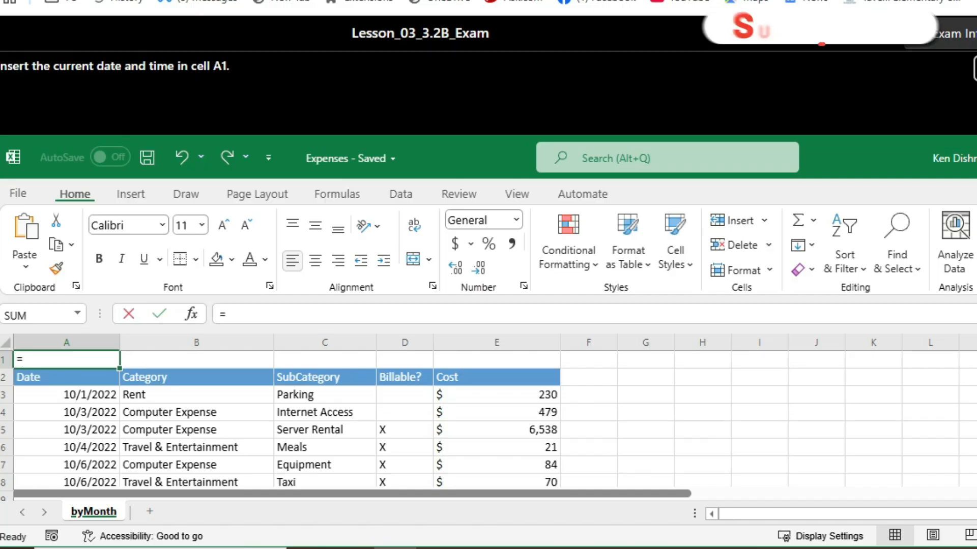
text(TO)
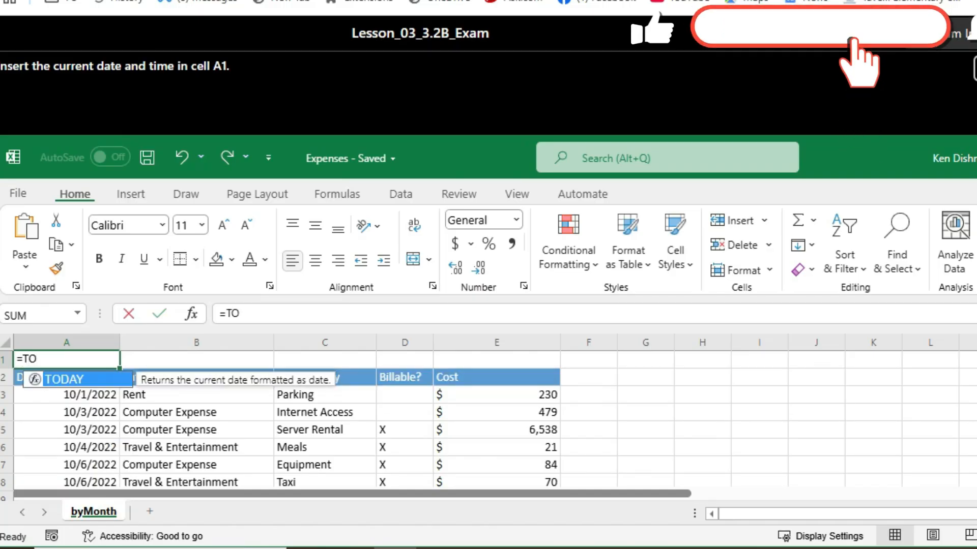
key(Tab)
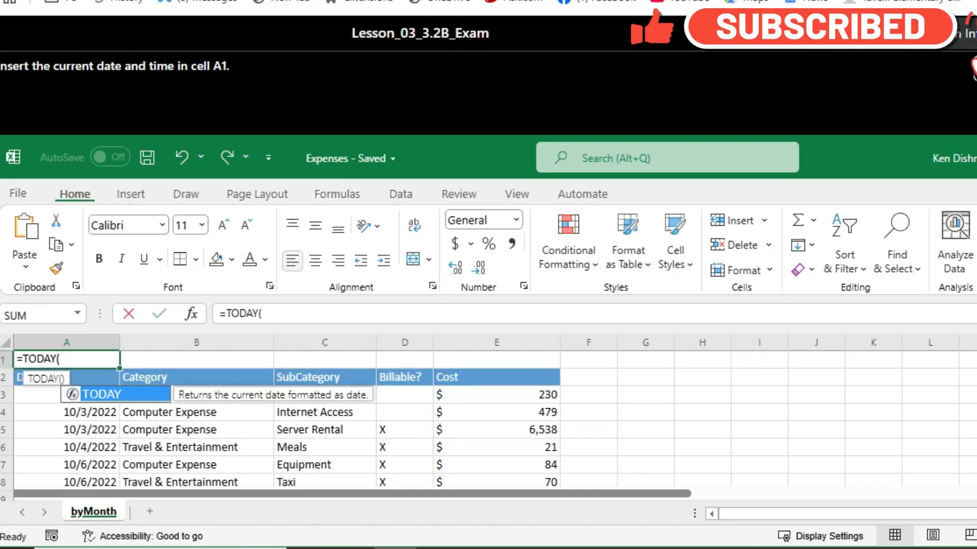
key(Return)
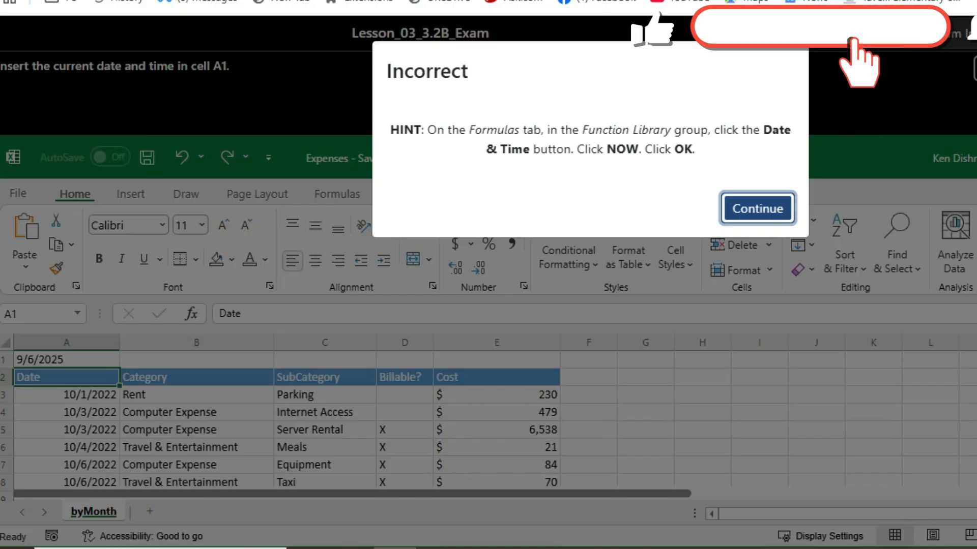
key(Return)
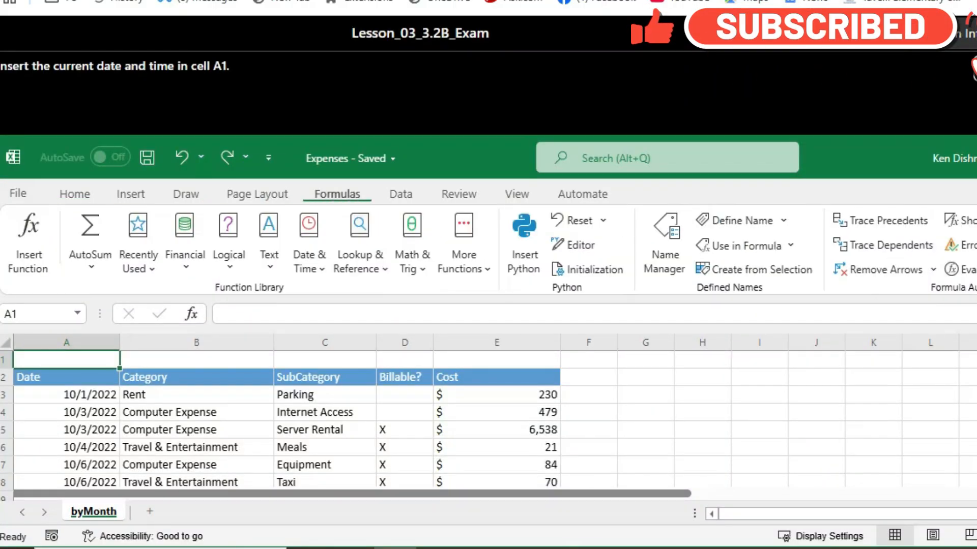
click(185, 239)
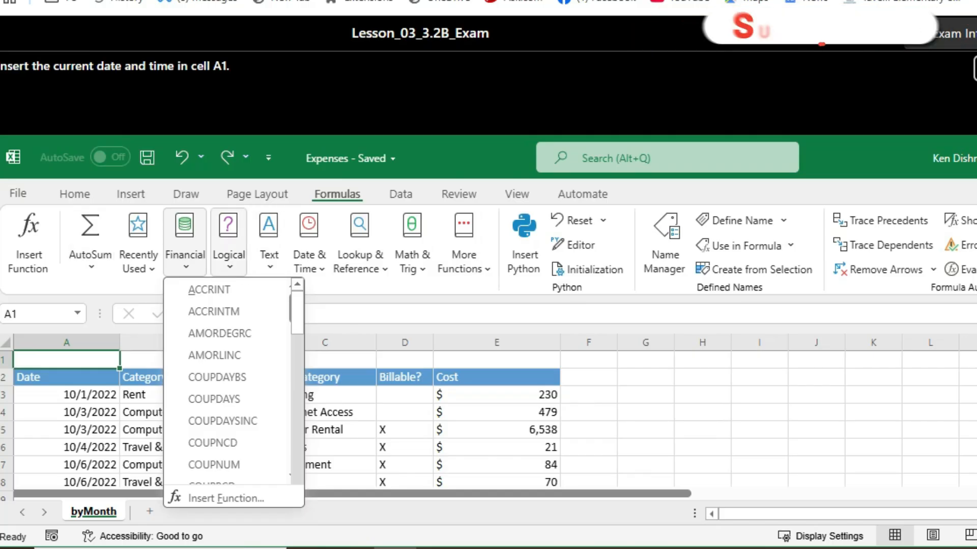
scroll(229, 376, down, 4)
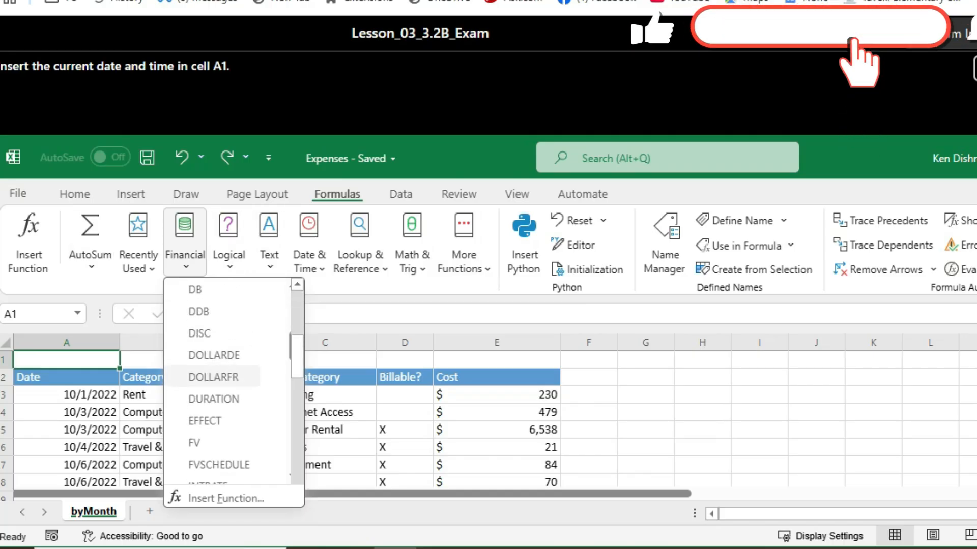
scroll(229, 376, down, 3)
scroll(224, 377, down, 3)
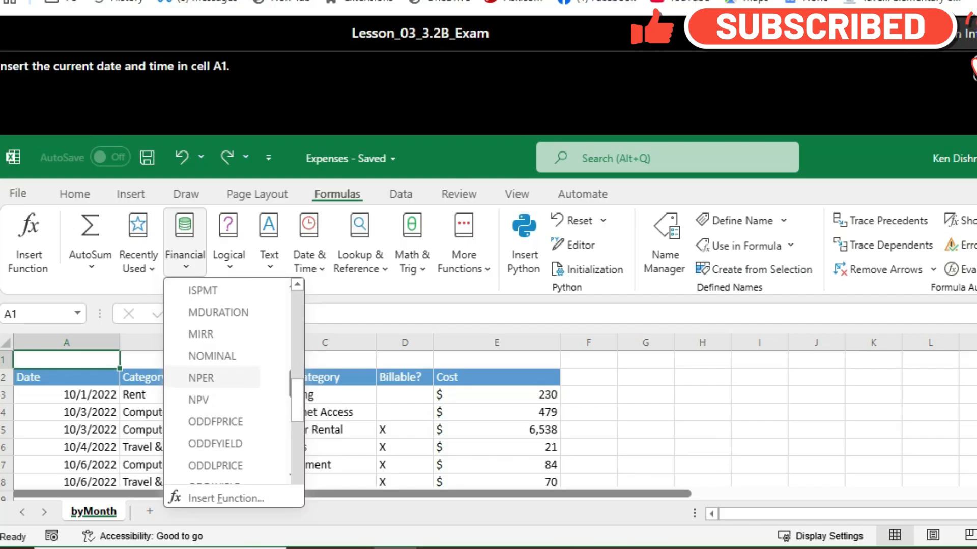
scroll(224, 377, up, 5)
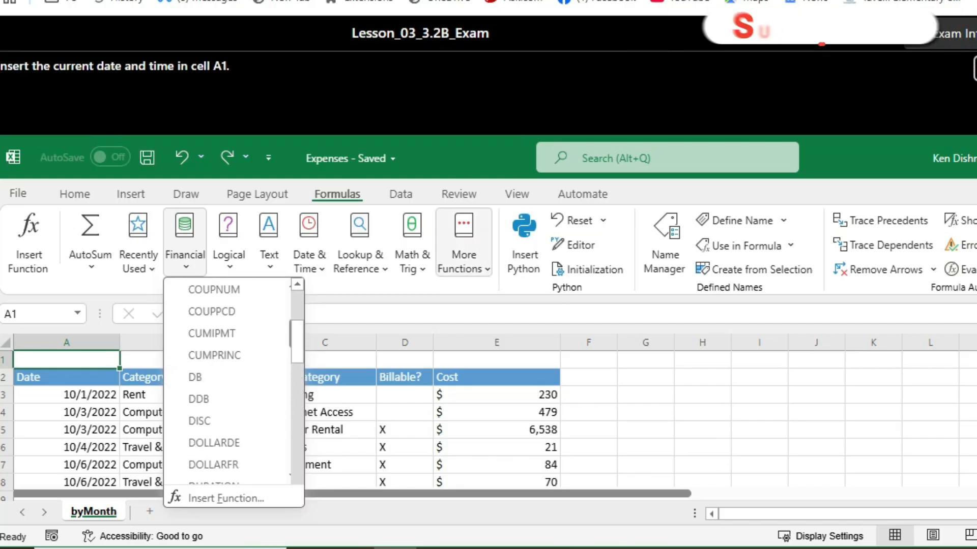
Step: Insert the current date and time in cell A1 with the NOW function from the date and time functions
click(309, 242)
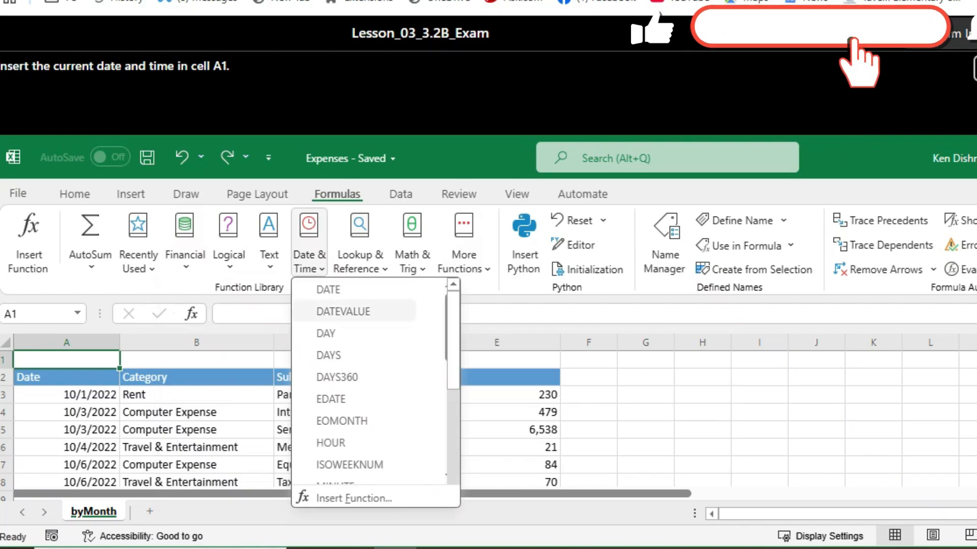
scroll(357, 410, down, 2)
scroll(357, 421, down, 3)
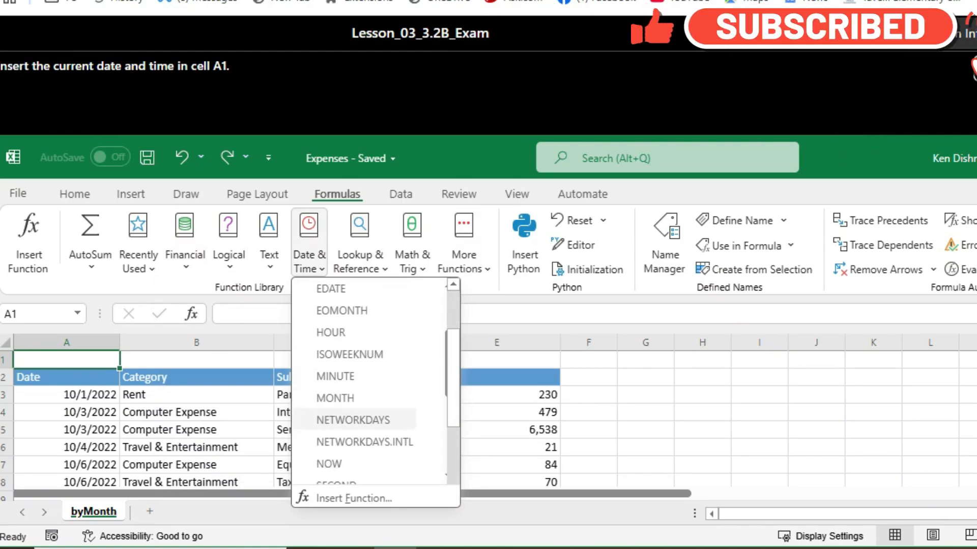
click(357, 312)
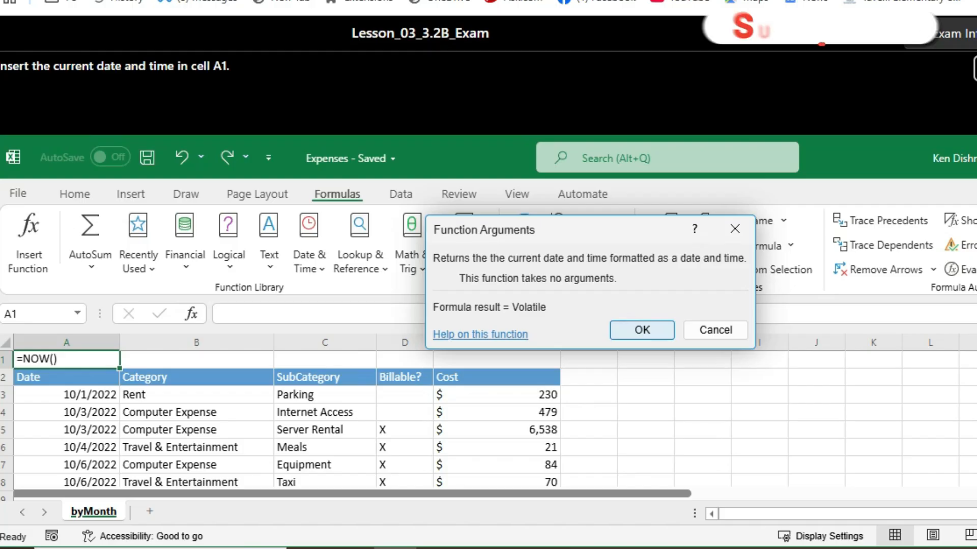
click(642, 330)
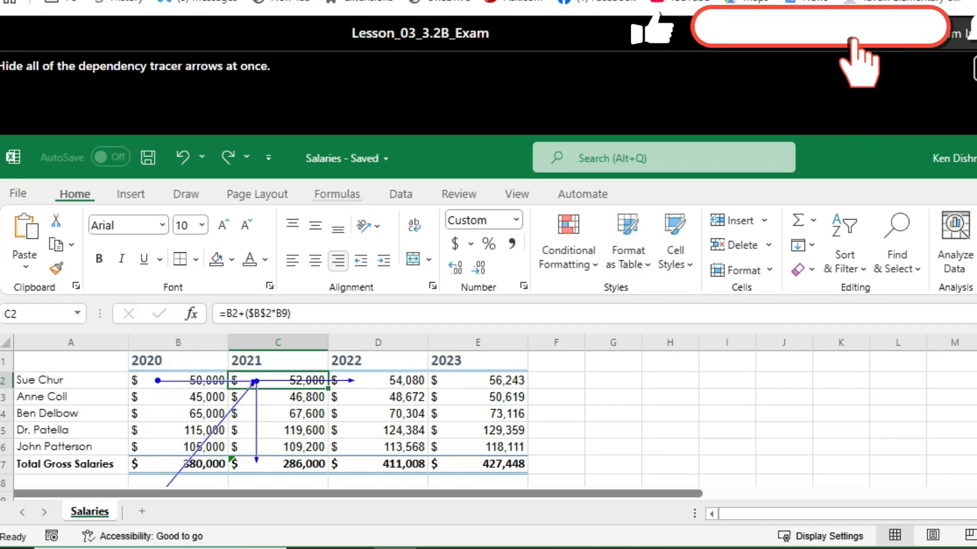
Step: Remove all dependency tracer arrows from the Salaries sheet at once and continue to the next question
click(337, 194)
click(878, 270)
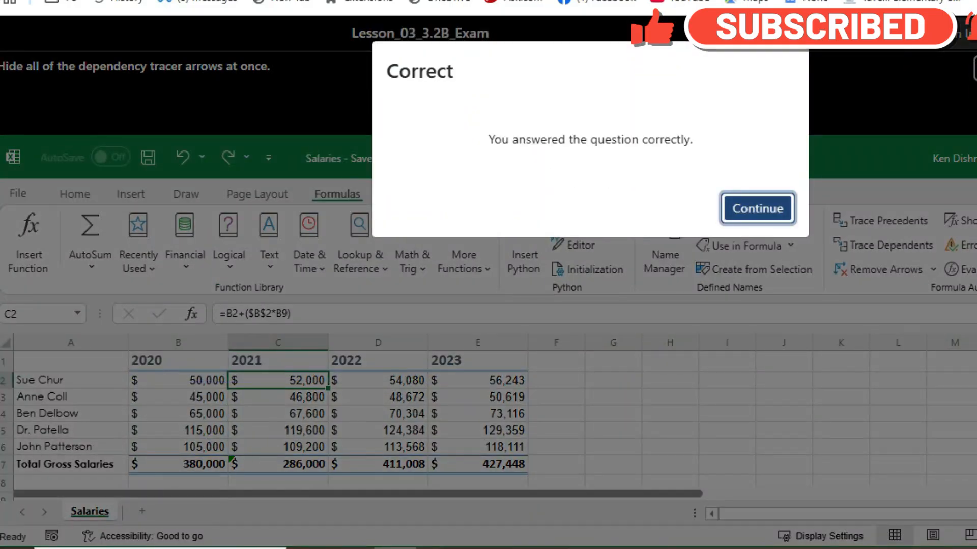
key(Return)
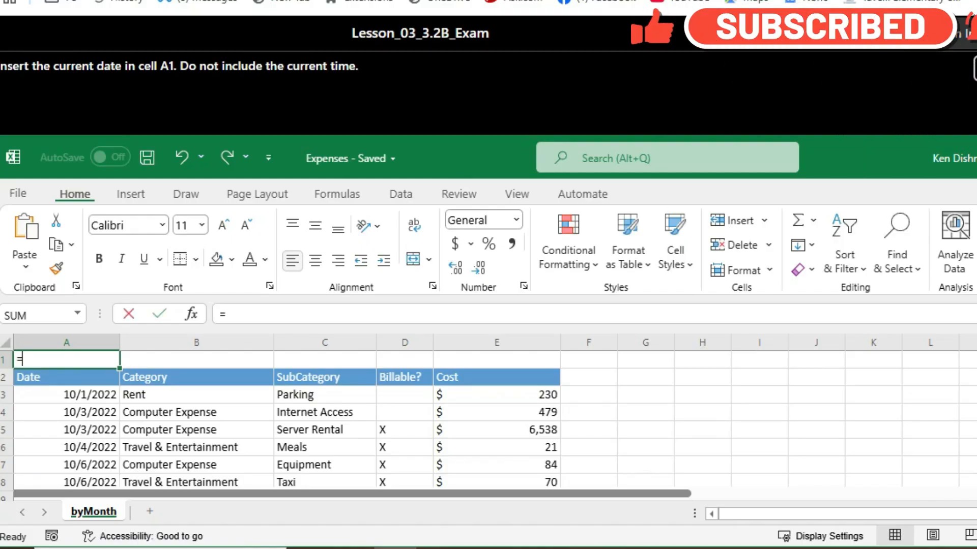
Step: Insert the current date without the time in cell A1 with the TODAY function and continue to the next question
text(=T)
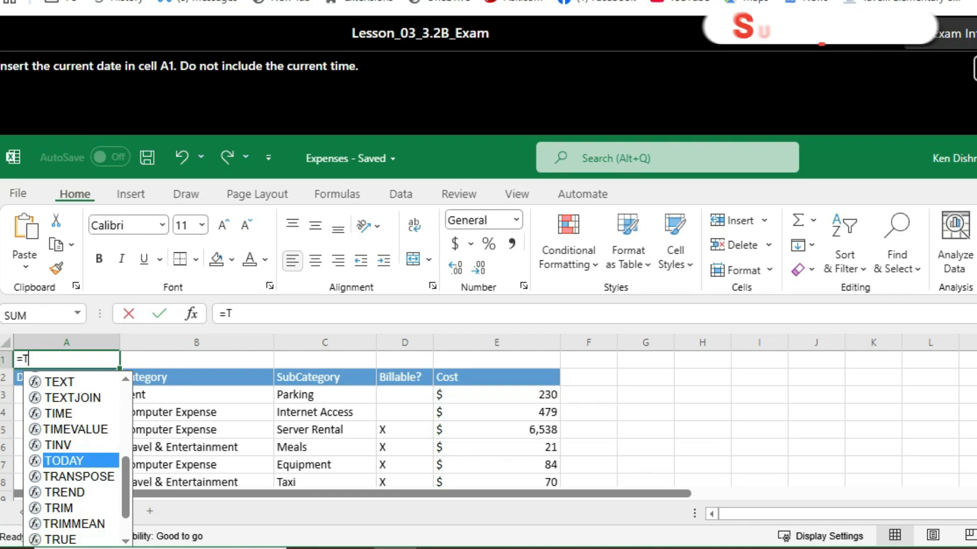
key(Tab)
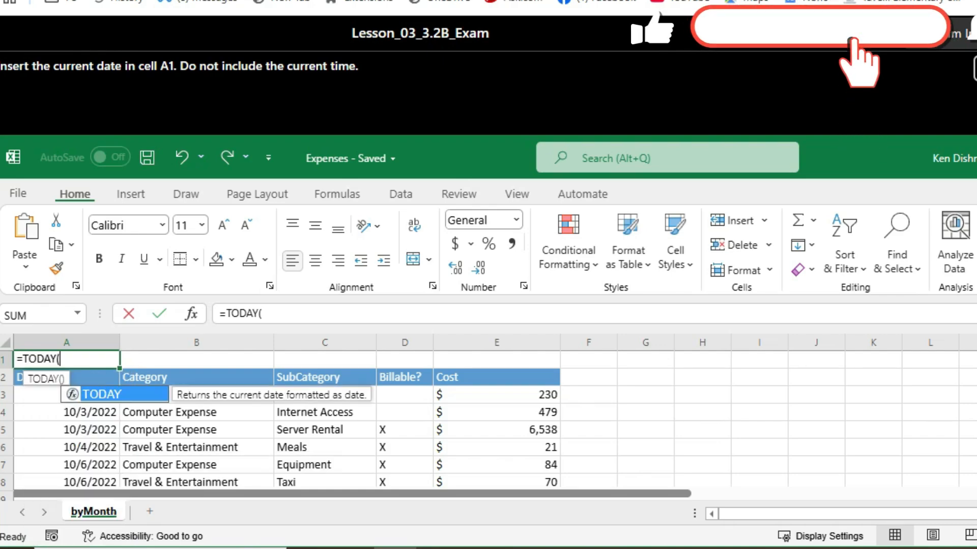
key(Return)
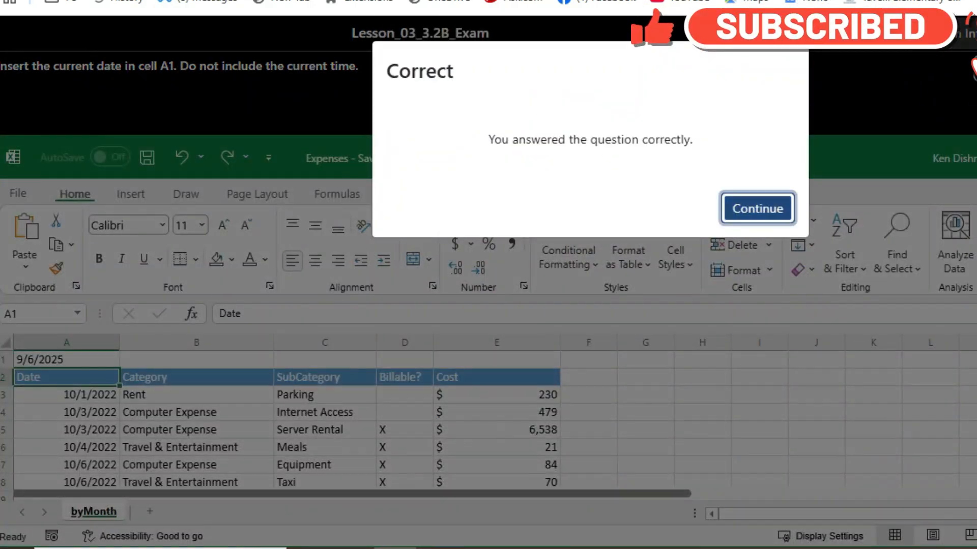
key(Return)
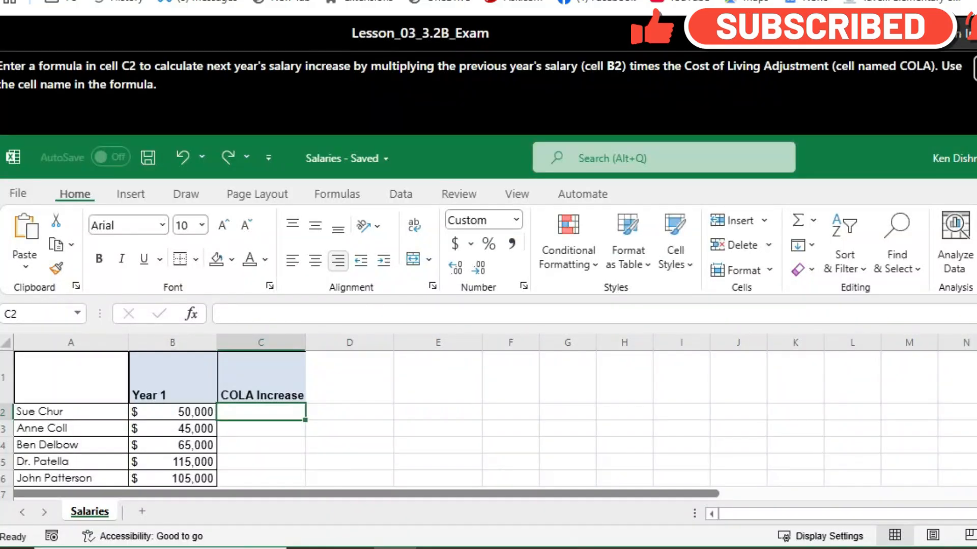
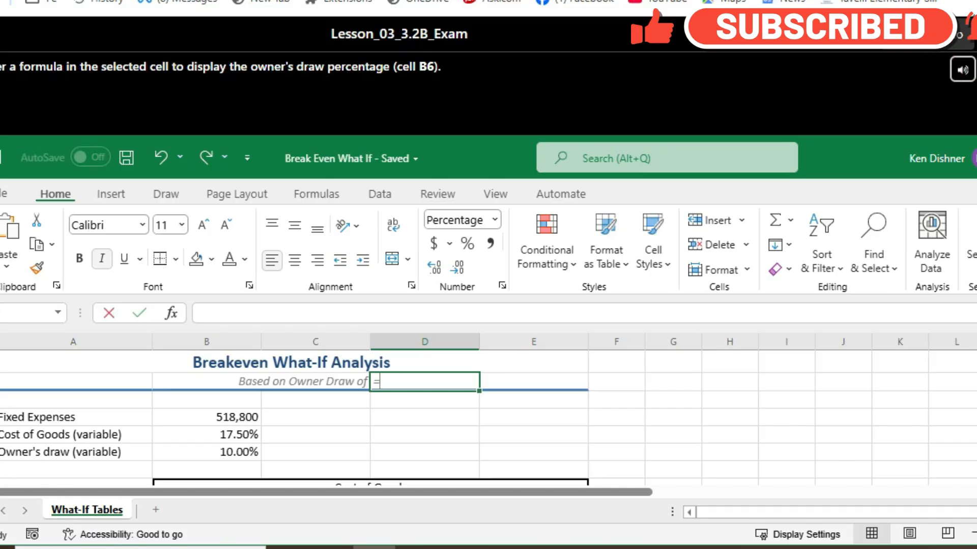
text(PER)
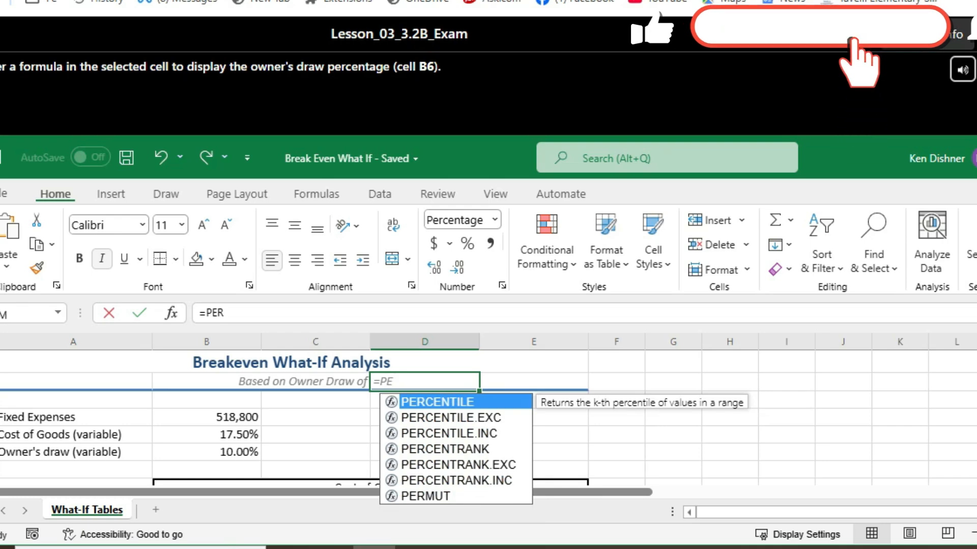
key(BackSpace)
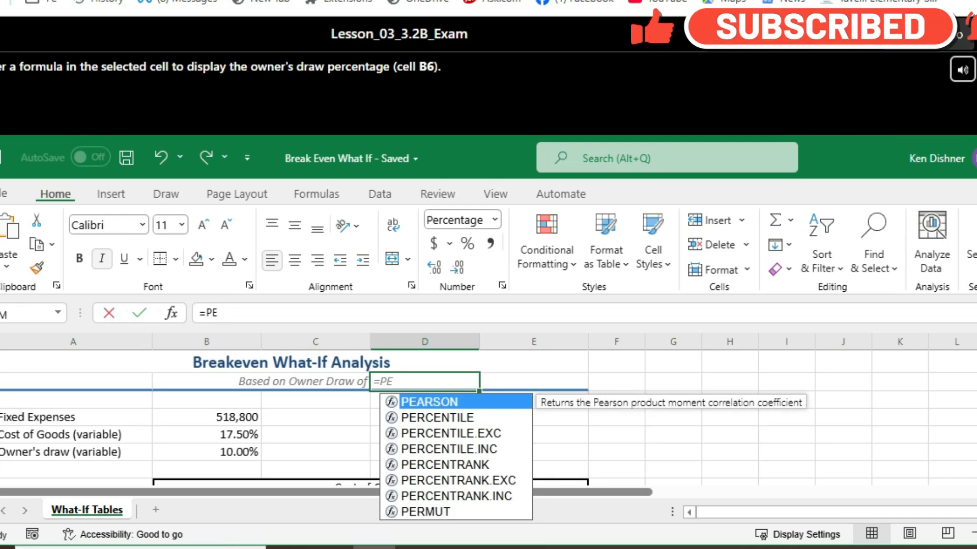
key(BackSpace)
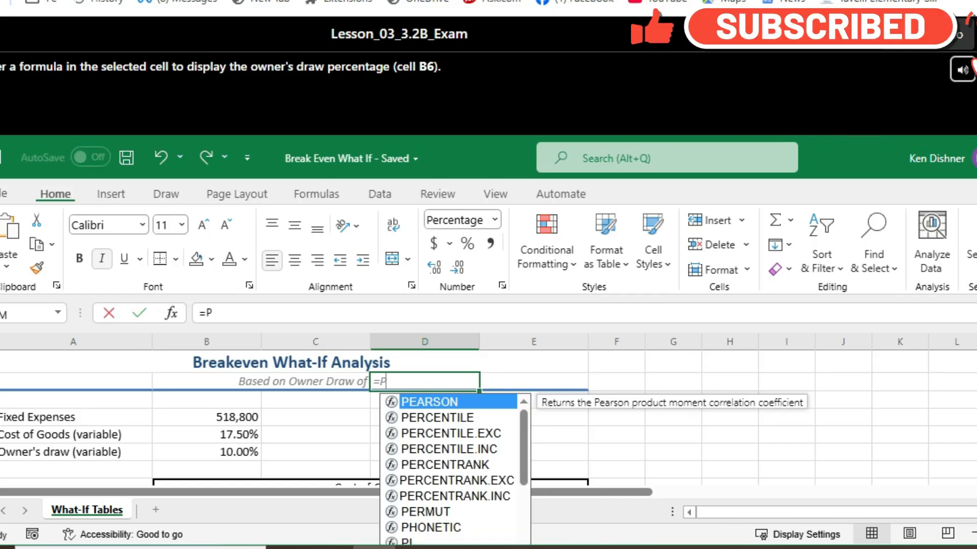
scroll(456, 468, down, 2)
scroll(455, 468, down, 2)
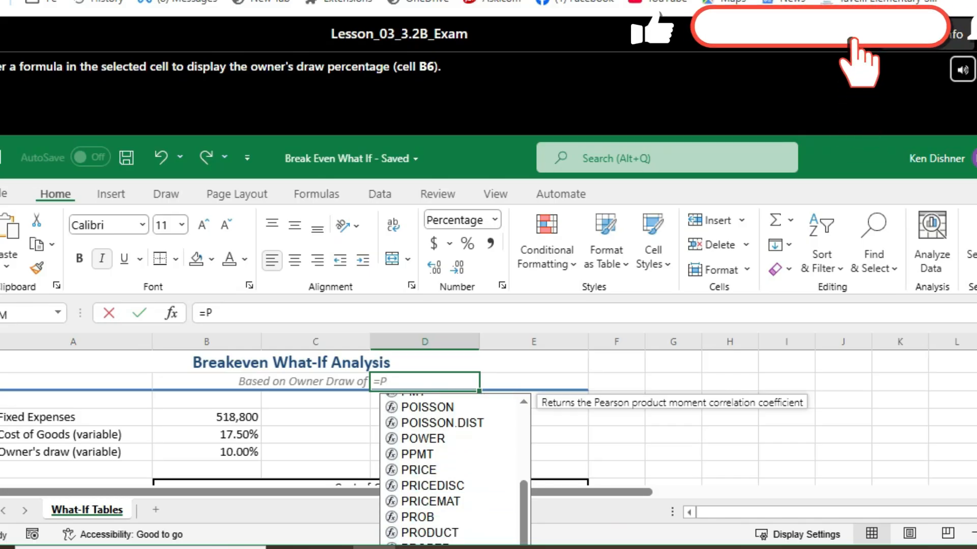
scroll(456, 468, up, 4)
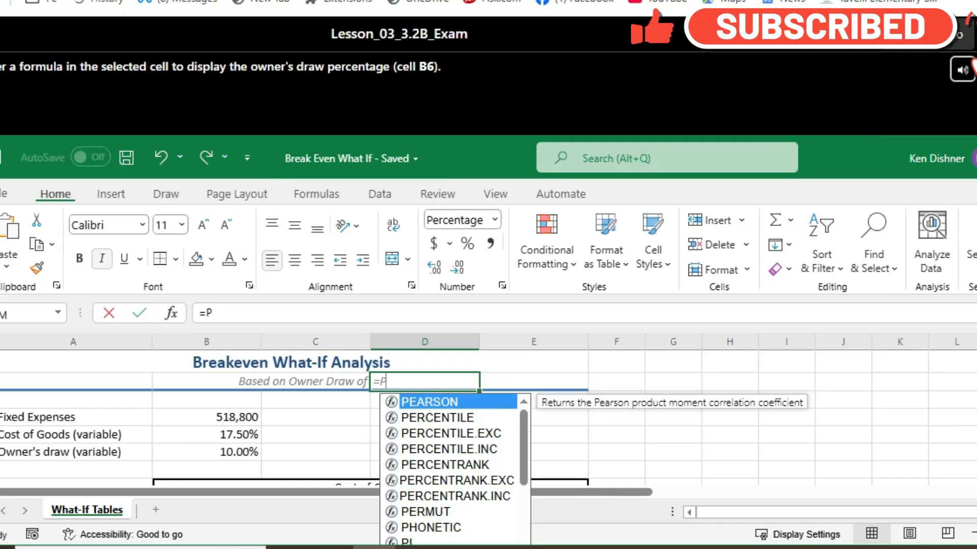
scroll(292, 417, down, 2)
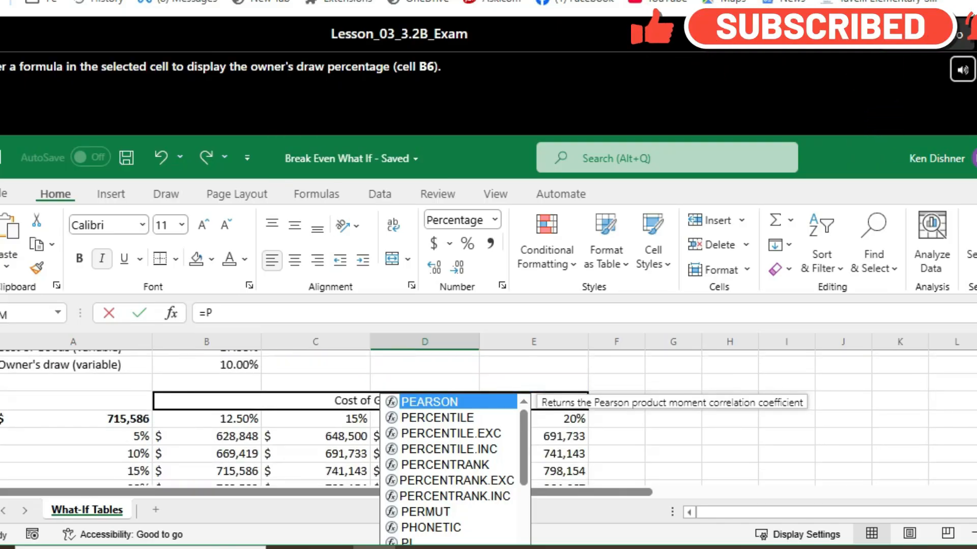
scroll(293, 417, up, 2)
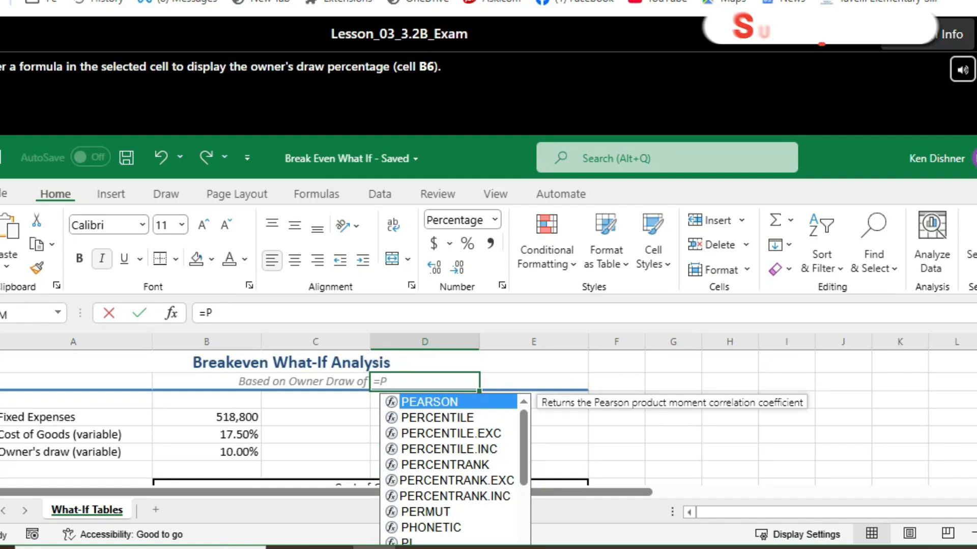
key(BackSpace)
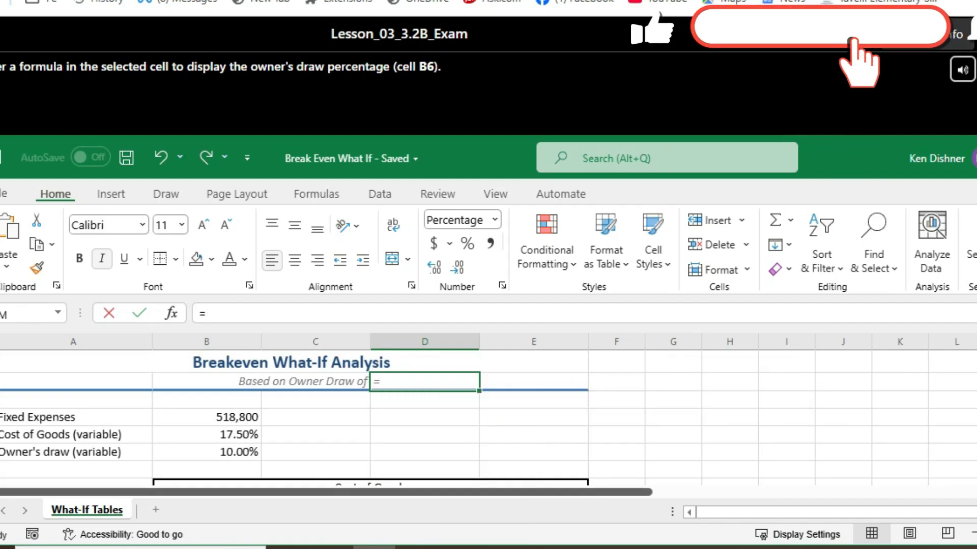
Step: Complete the formula beside "Based on Owner Draw of" as =B6 and continue to the next question
scroll(292, 418, down, 2)
scroll(292, 417, up, 2)
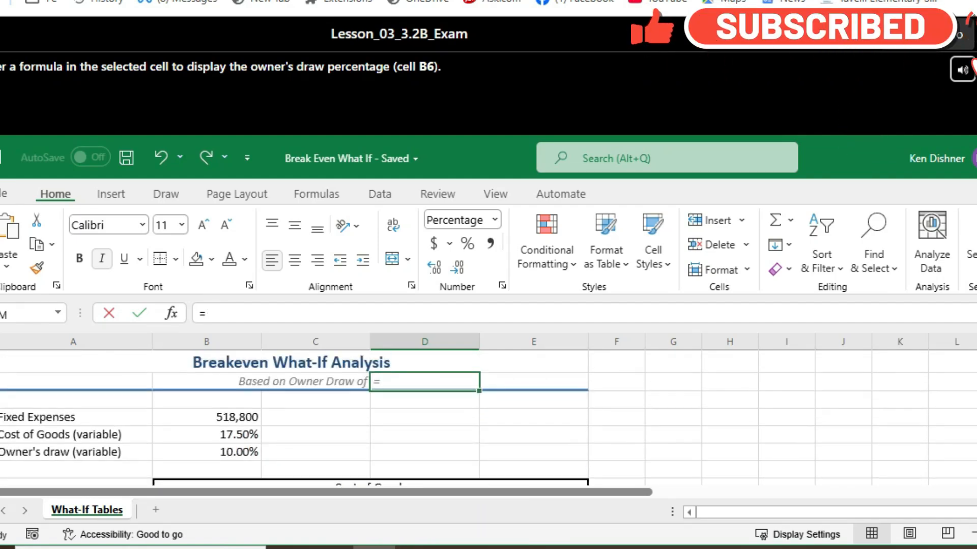
scroll(488, 418, down, 3)
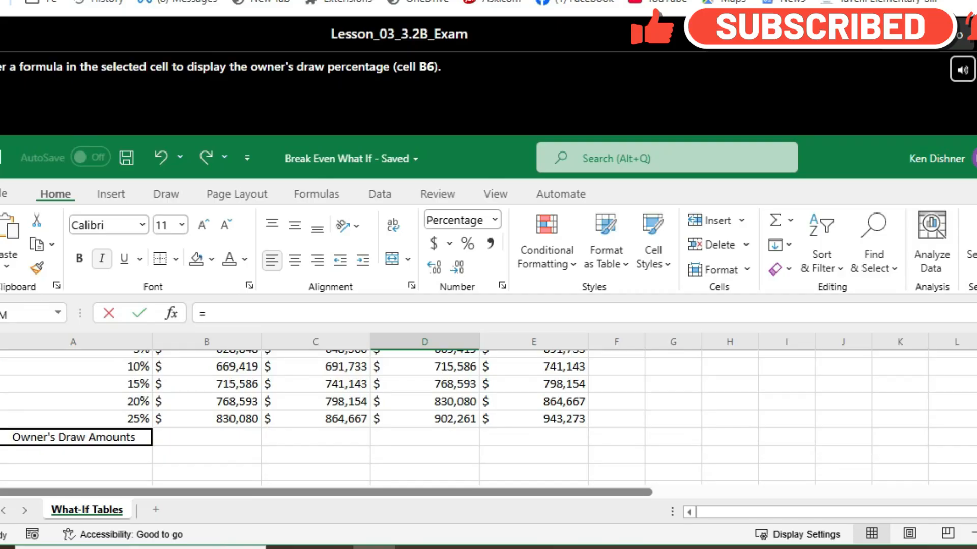
scroll(488, 417, down, 3)
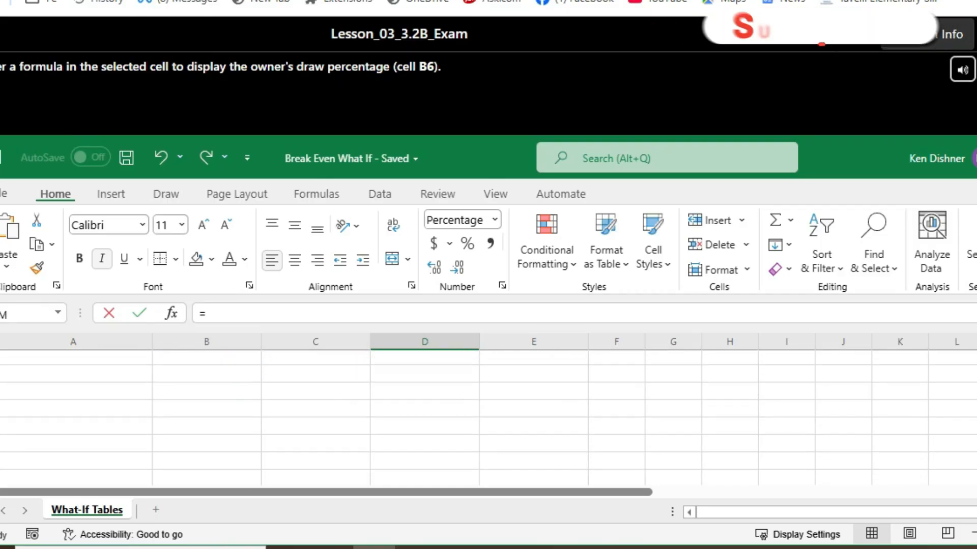
scroll(489, 417, up, 3)
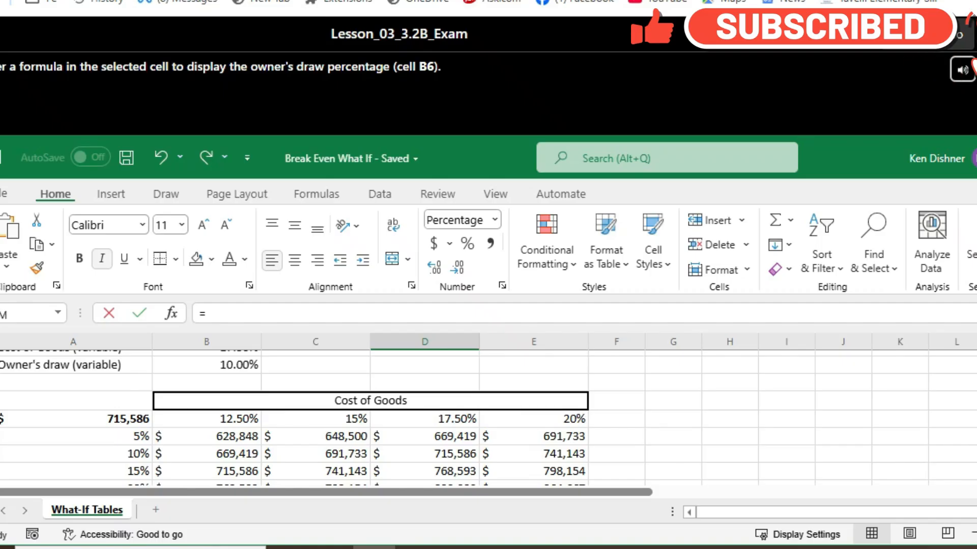
scroll(488, 417, up, 2)
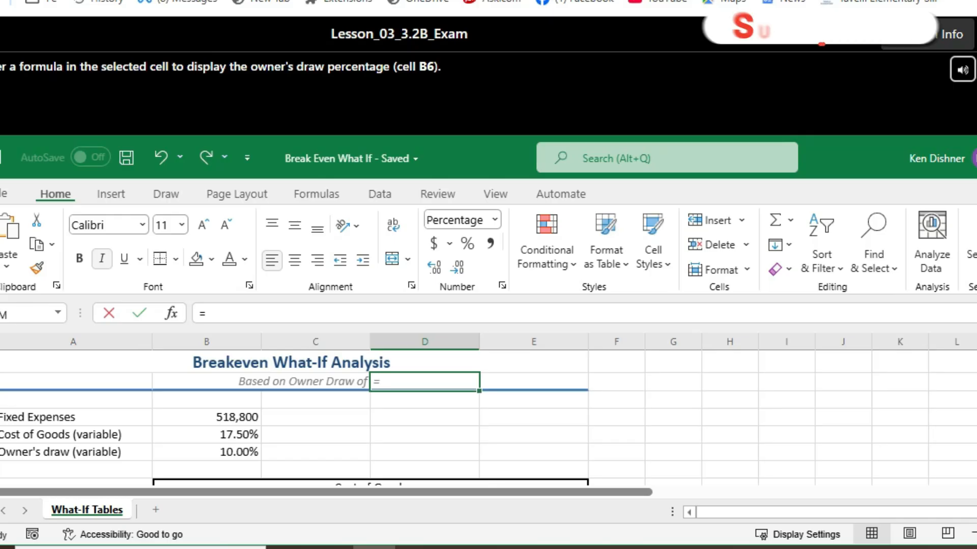
click(207, 451)
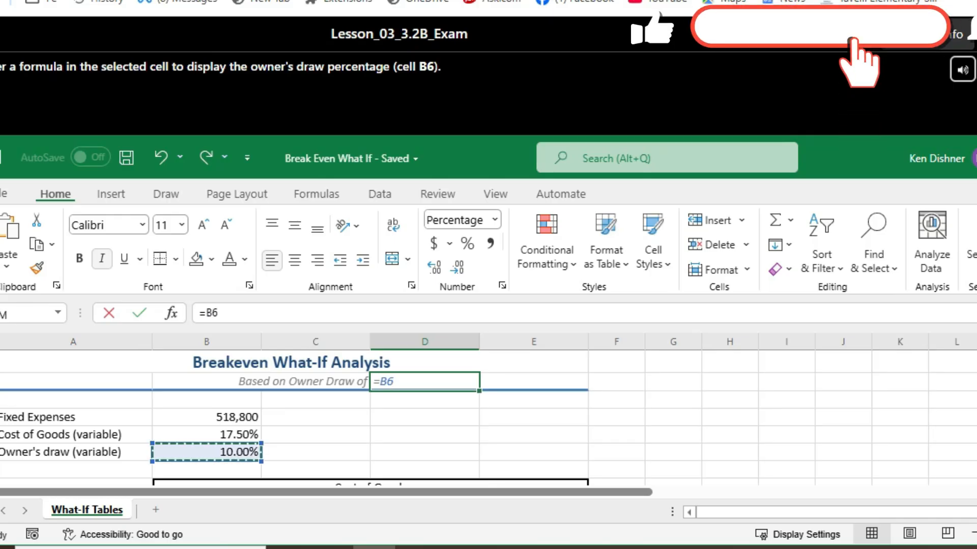
key(Return)
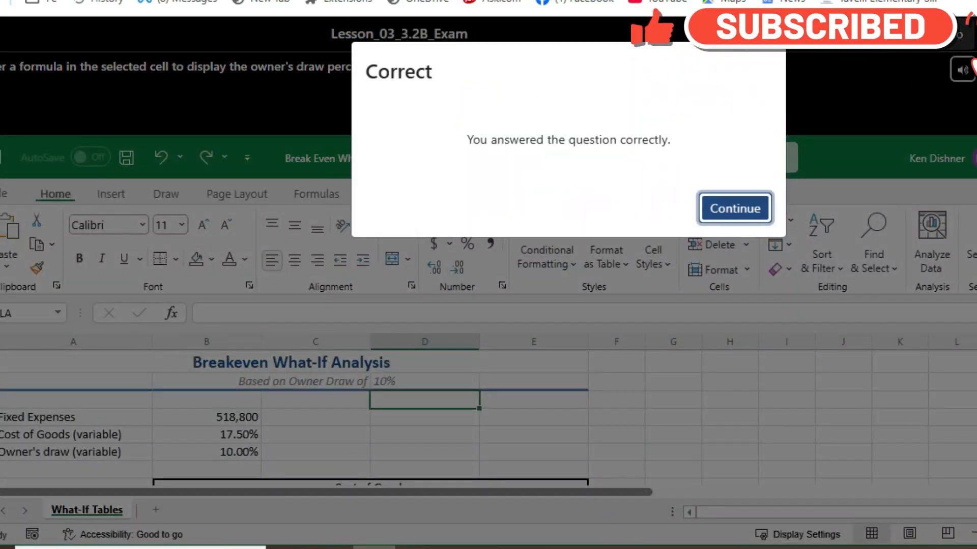
key(Return)
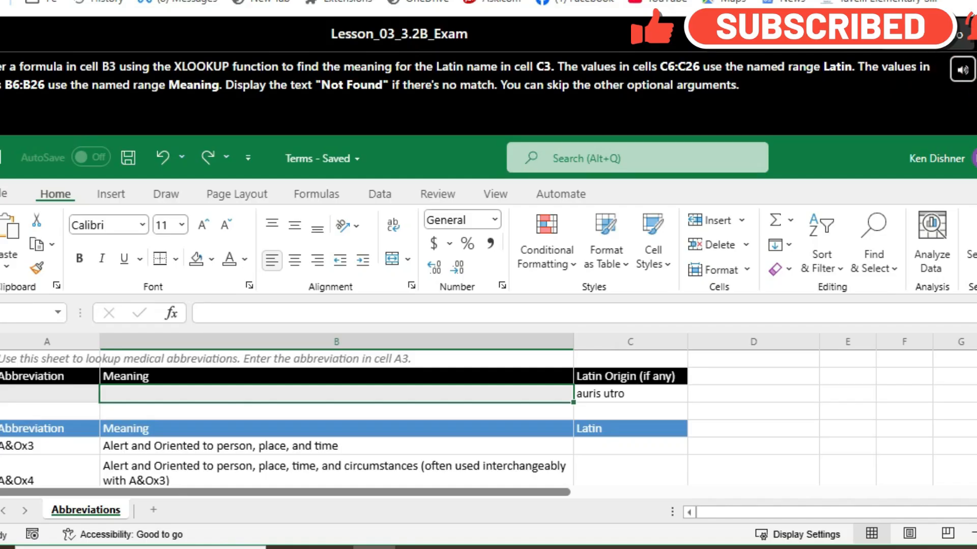
Step: Build an XLOOKUP formula in cell B3 with lookup value C3, lookup array C6:C26 and return array B6:B26
text(=)
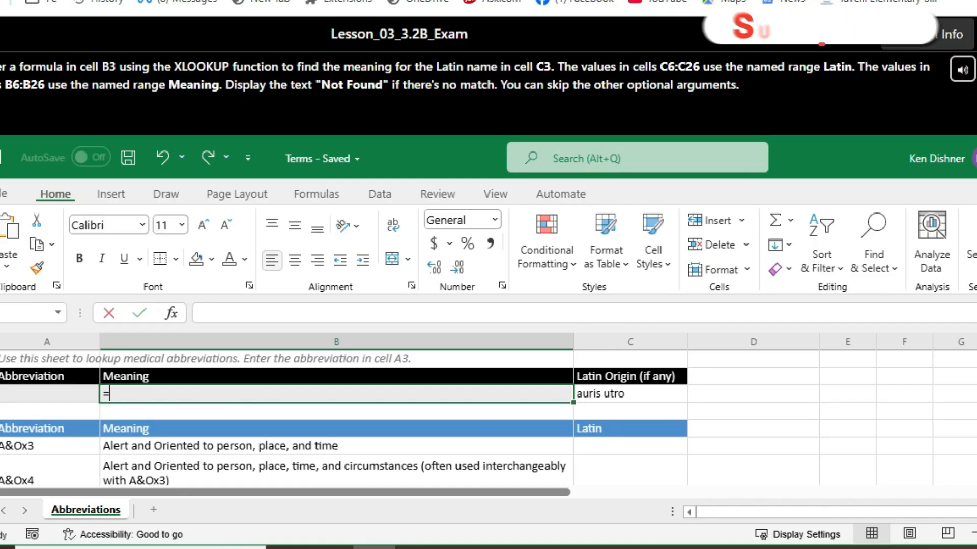
text(X)
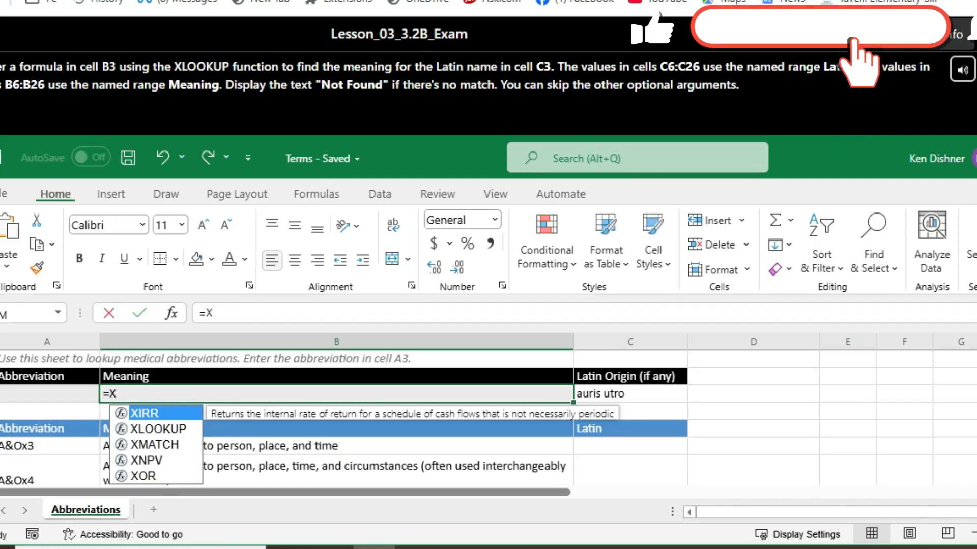
text(L)
key(Tab)
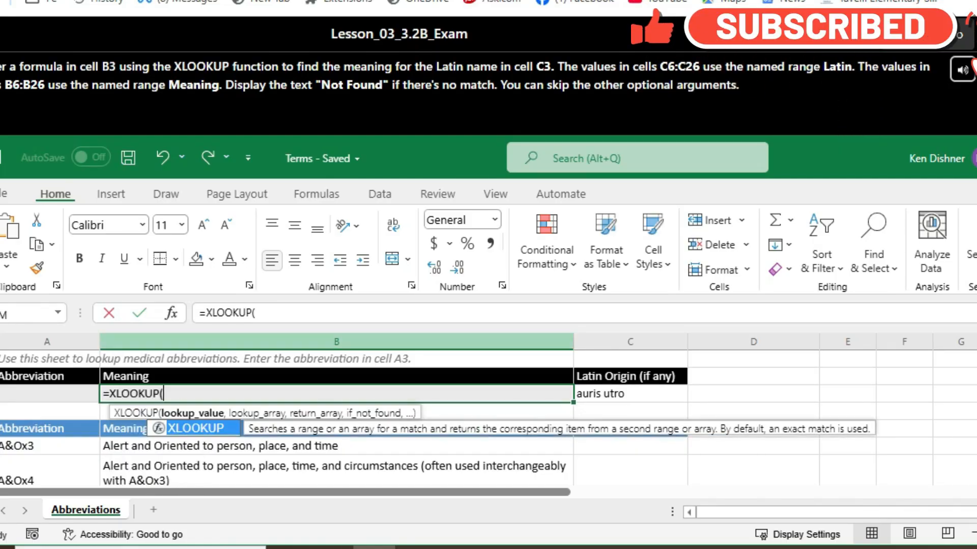
key(ctrl+a)
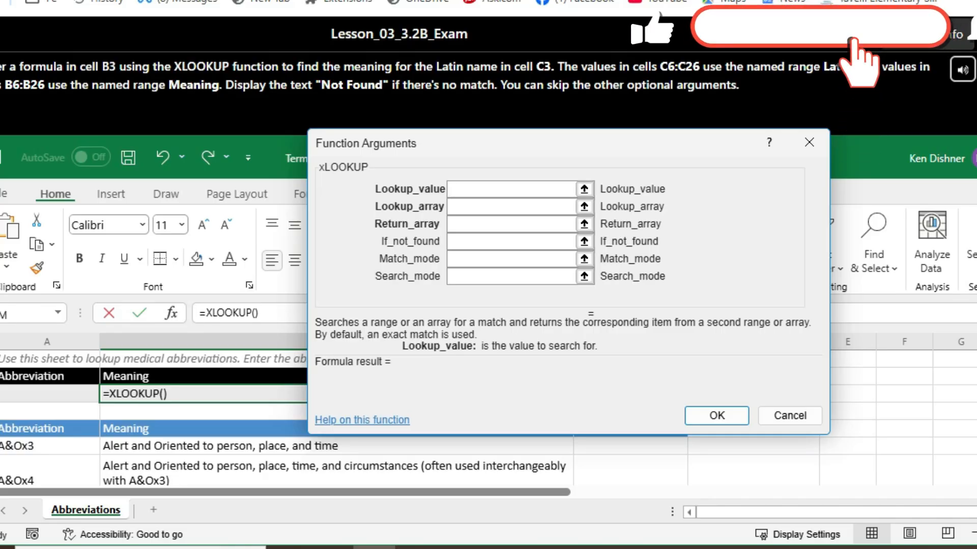
text(C3)
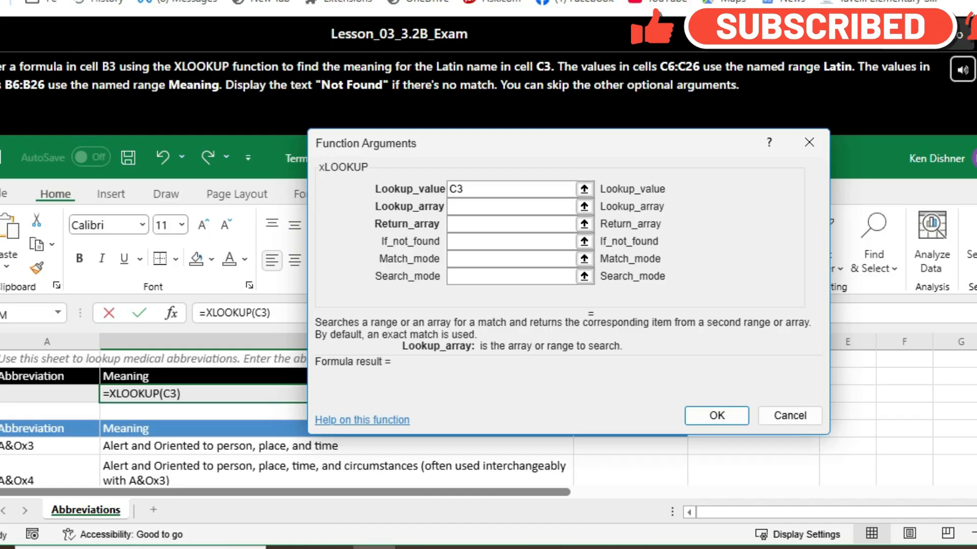
text(6)
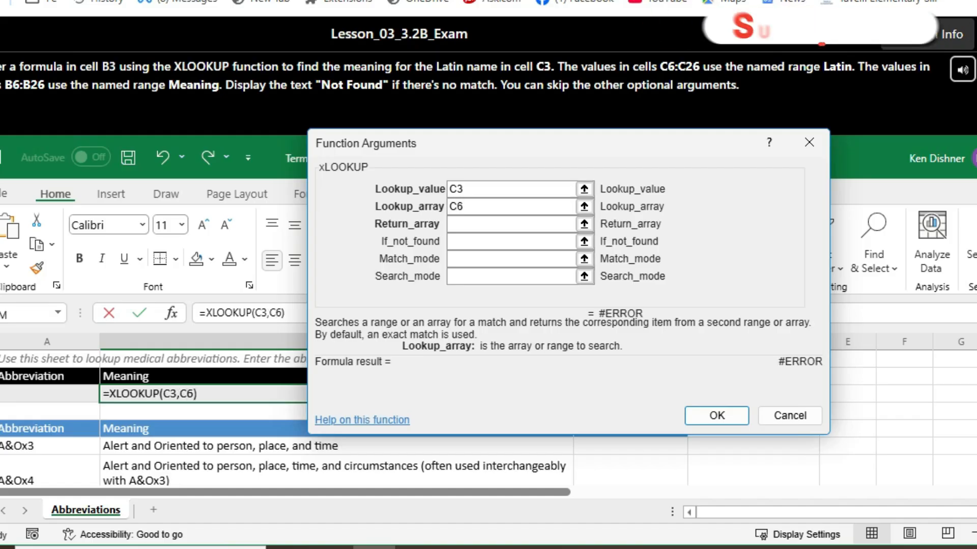
text(:C26)
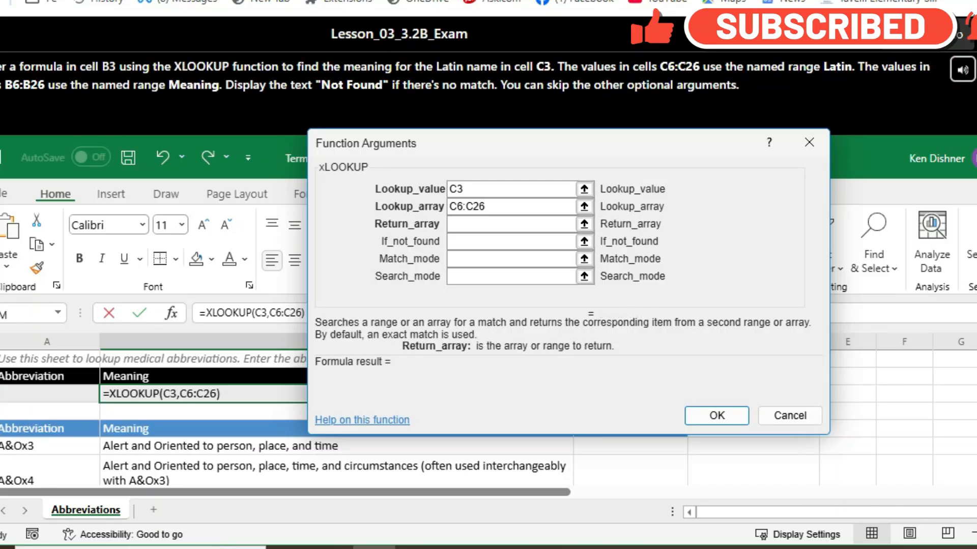
text(B6)
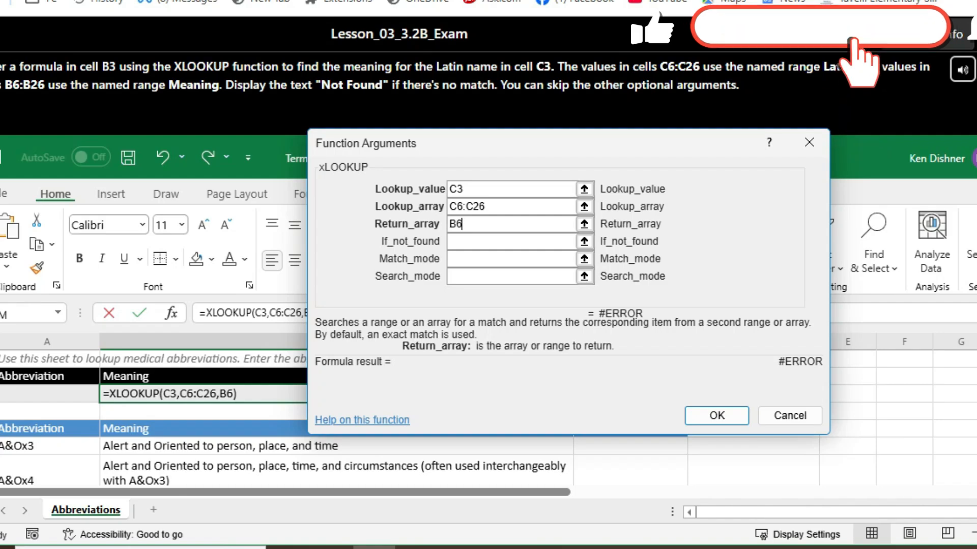
text(:B26)
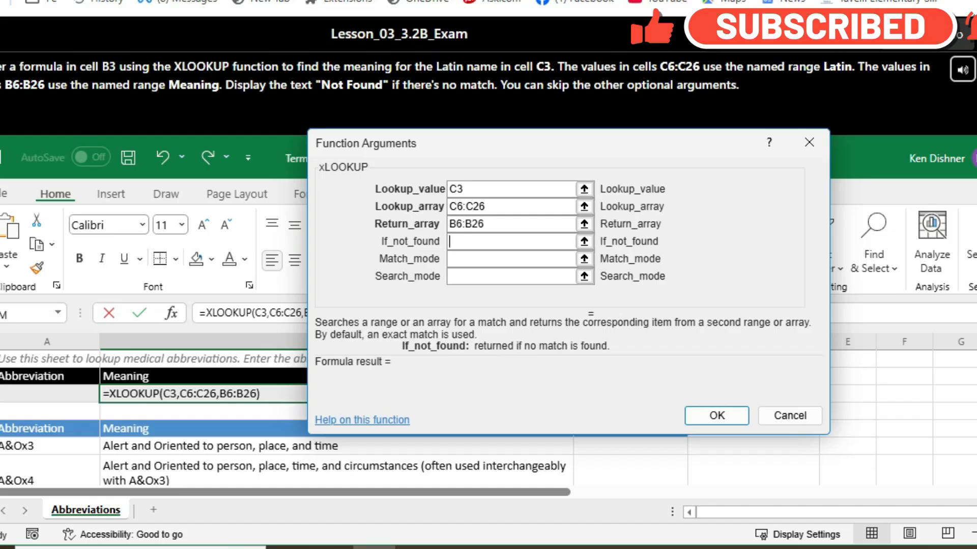
Step: Set the XLOOKUP formula's If_not_found argument to the text "Not Found"
key(Tab)
text(")
text(N)
text(ot)
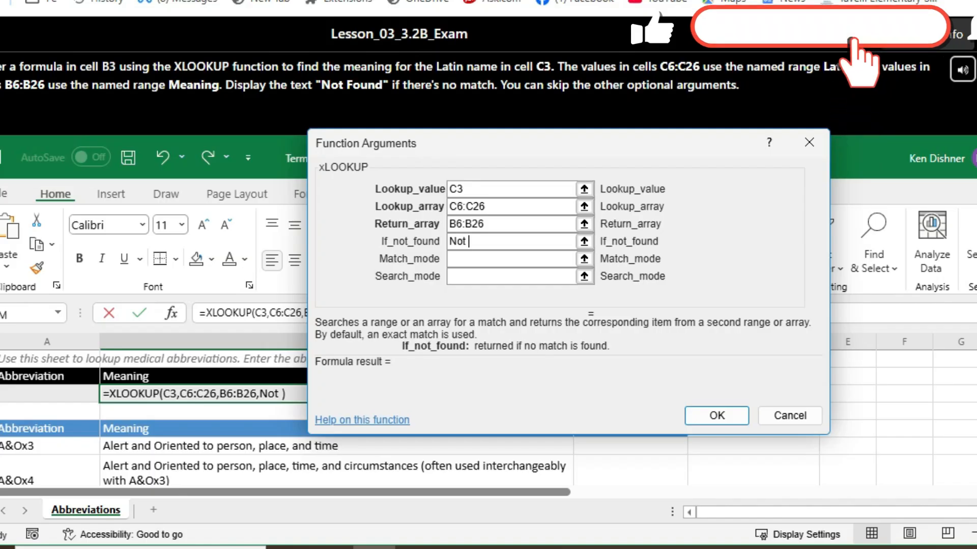
text( Fo)
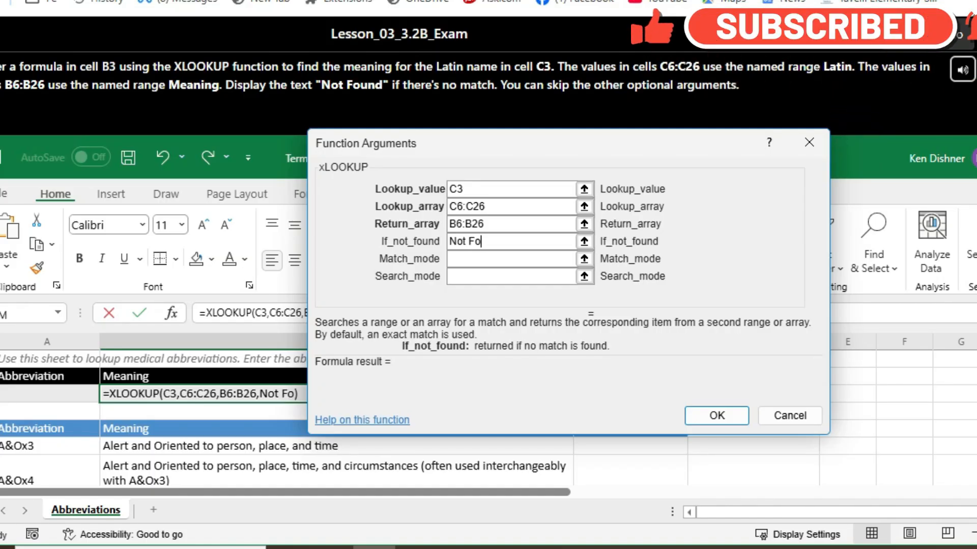
text(und)
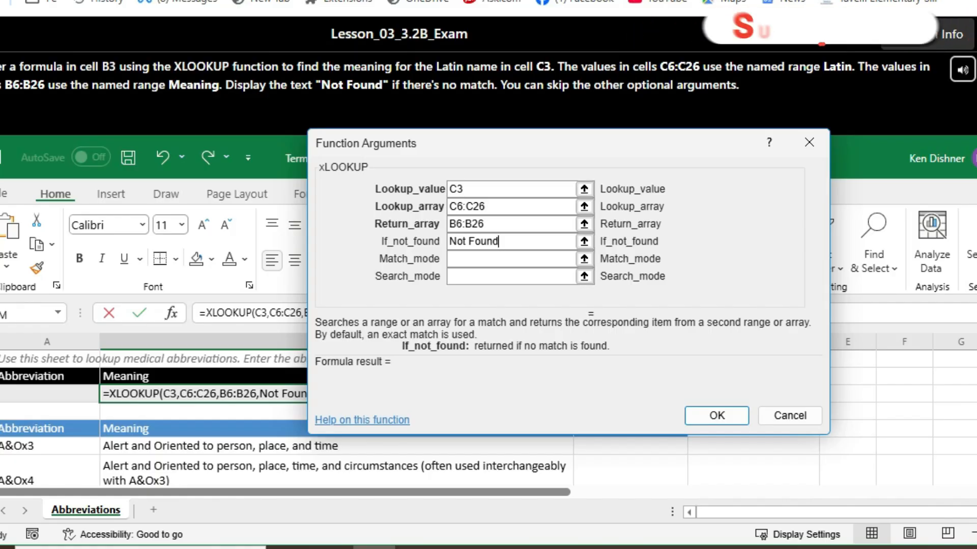
key(Tab)
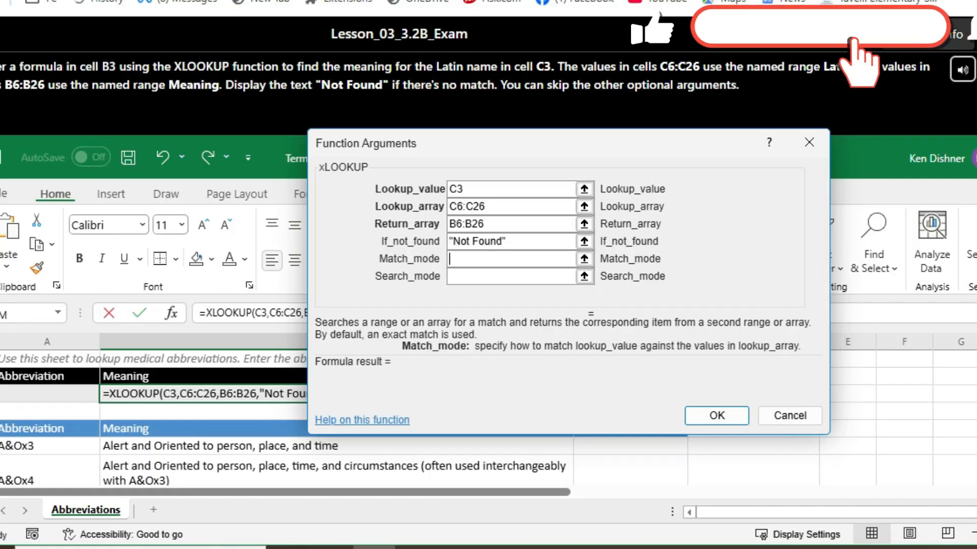